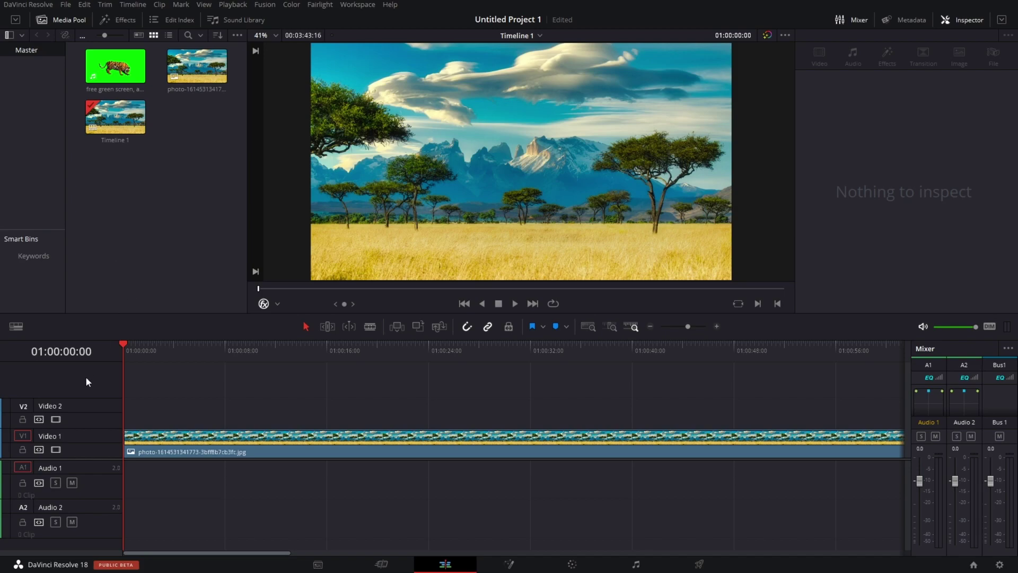
Place the tiger clip on Video 2 at the timeline start above the savanna photo, then preview it
{"action": "left_click", "coordinate": [224, 458]}
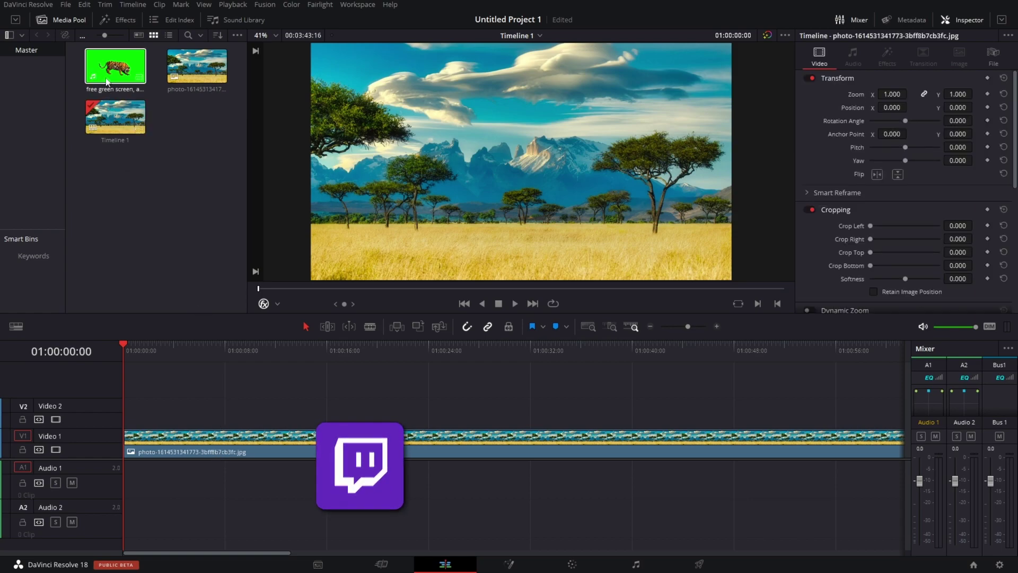
{"action": "left_click_drag", "start_coordinate": [107, 80], "coordinate": [129, 425]}
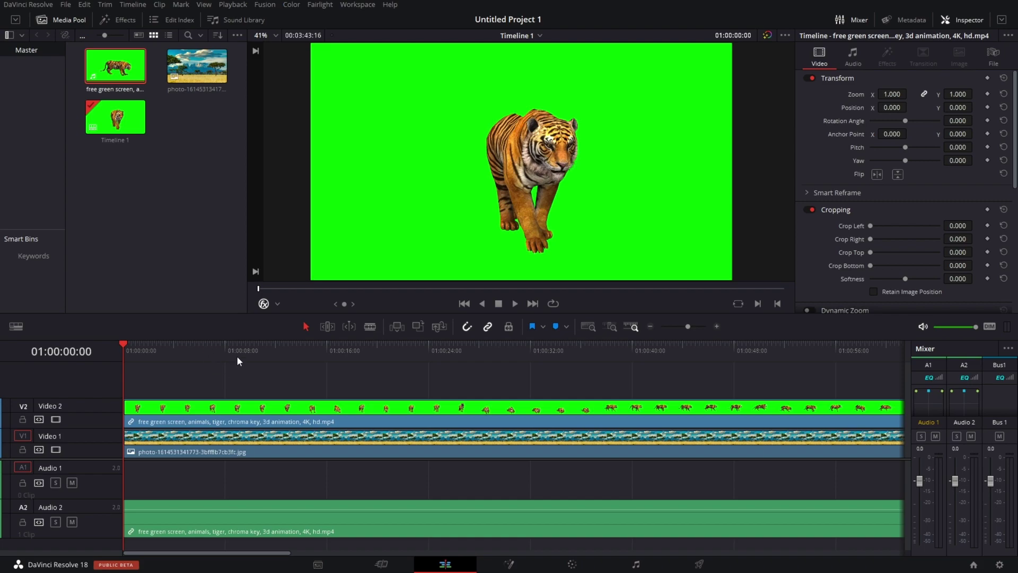
{"action": "left_click_drag", "start_coordinate": [230, 349], "coordinate": [80, 370]}
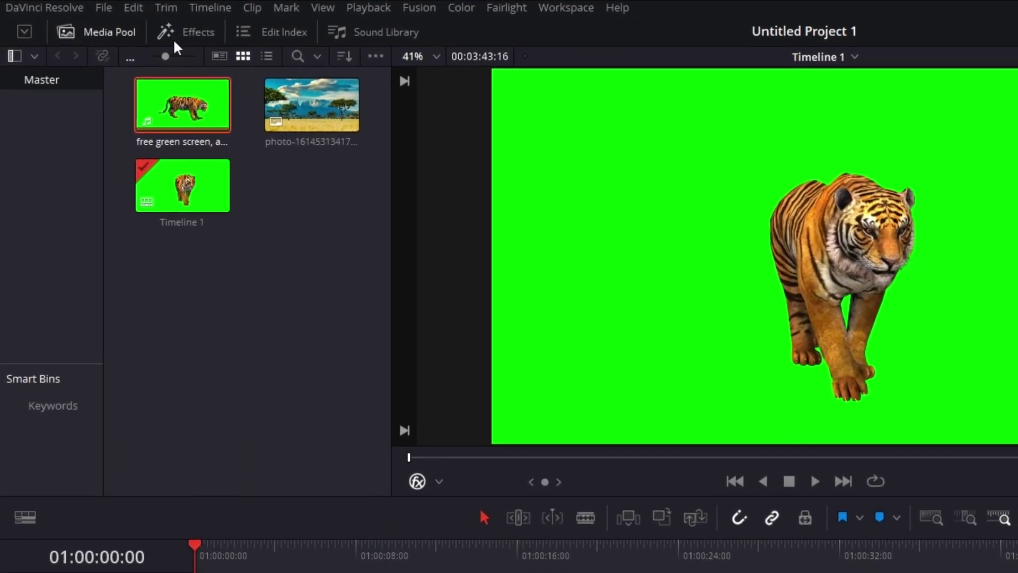
Find 3D Keyer in the Effects library and drop it onto the tiger clip on V2
{"action": "left_click", "coordinate": [175, 42]}
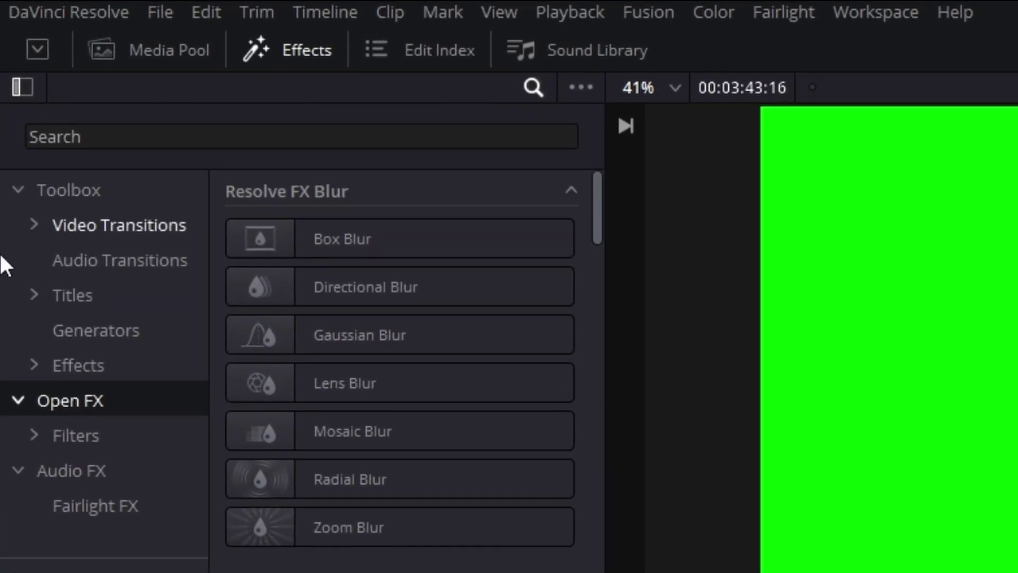
{"action": "left_click", "coordinate": [286, 137]}
{"action": "type", "text": "3d"}
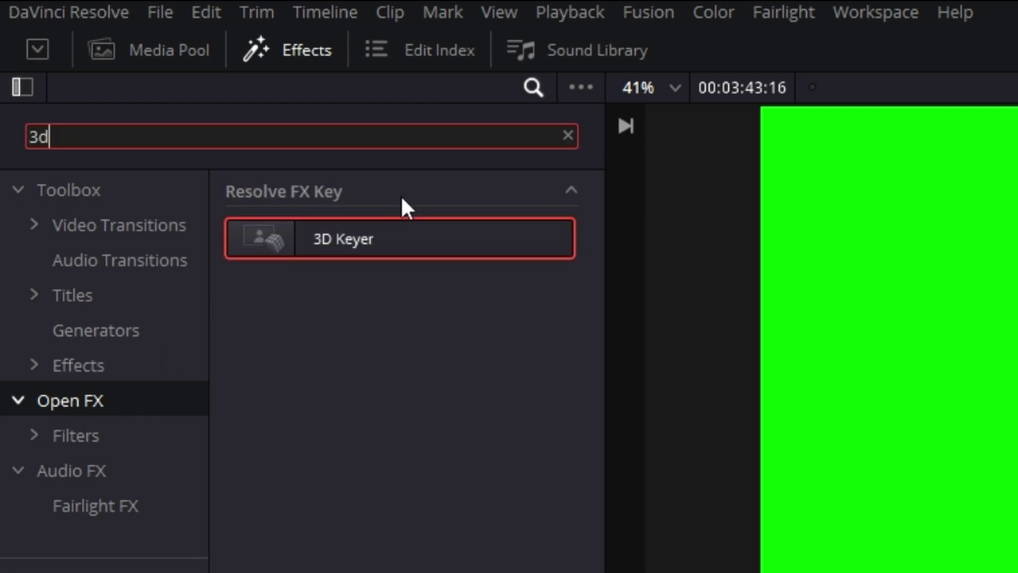
{"action": "type", "text": " keyer"}
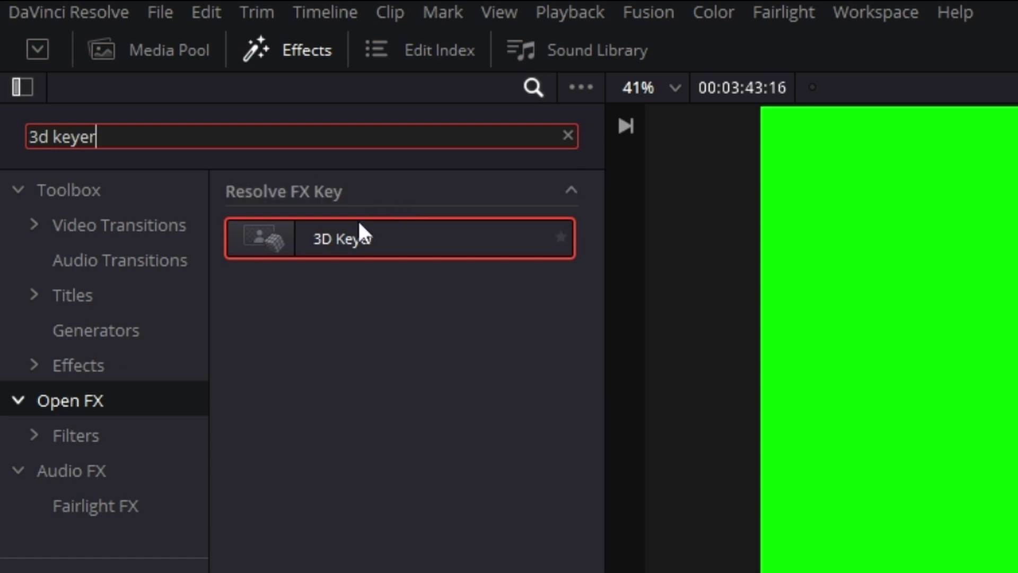
{"action": "left_click_drag", "start_coordinate": [325, 236], "coordinate": [221, 515]}
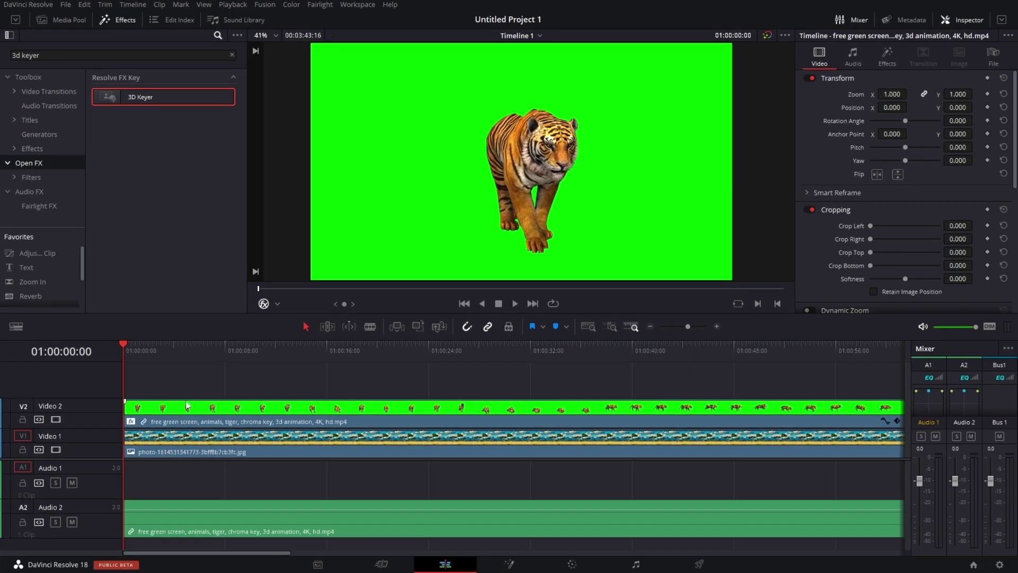
Switch the viewer overlay to Transform, then to Open FX Overlay
{"action": "left_click", "coordinate": [266, 304]}
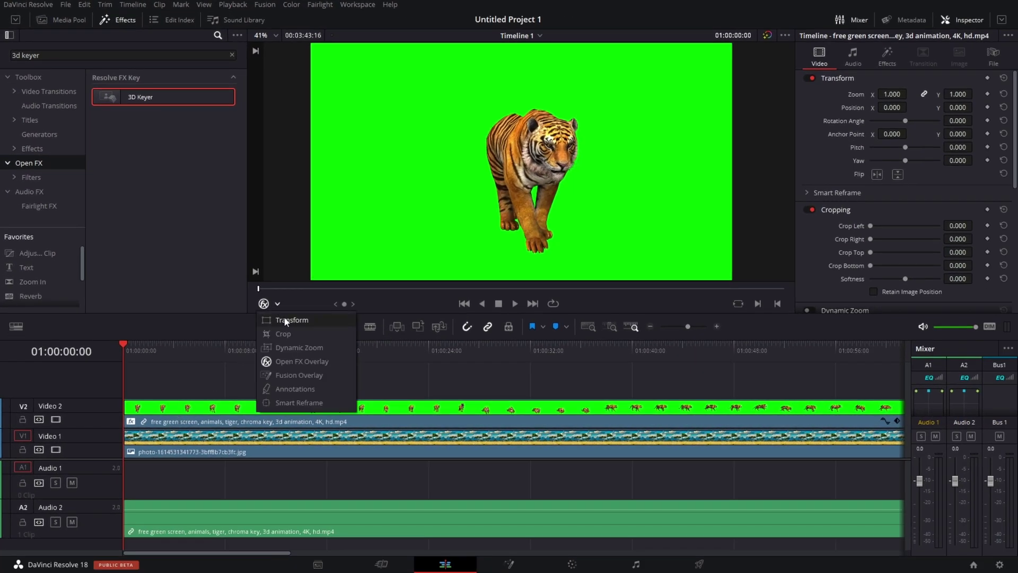
{"action": "left_click", "coordinate": [286, 319]}
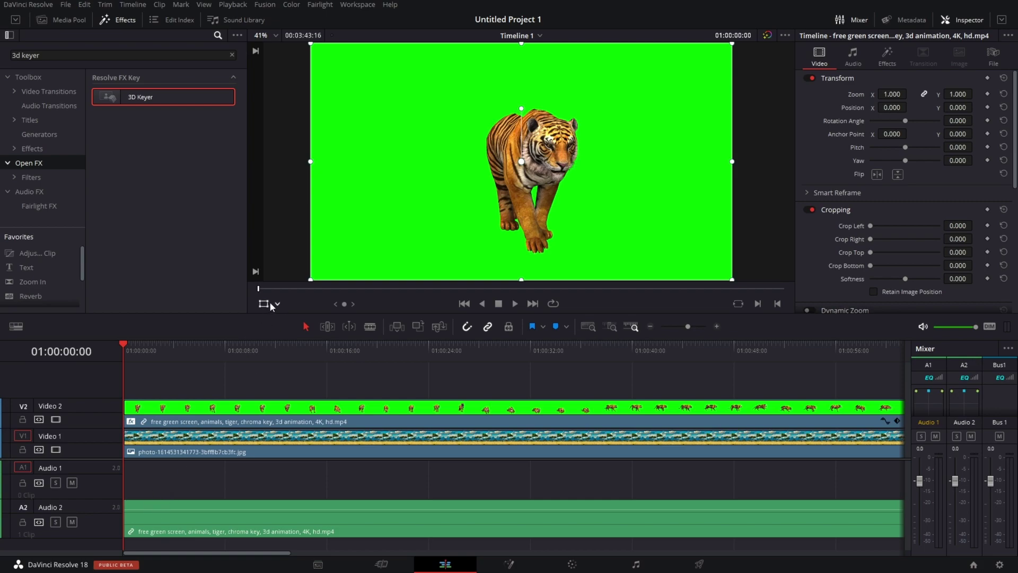
{"action": "left_click", "coordinate": [278, 304]}
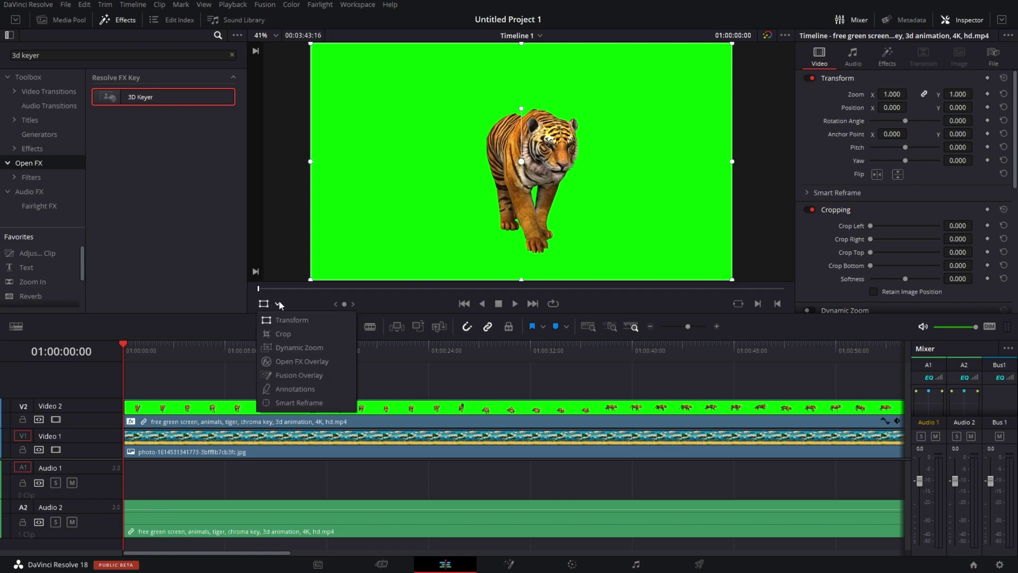
{"action": "left_click", "coordinate": [300, 363]}
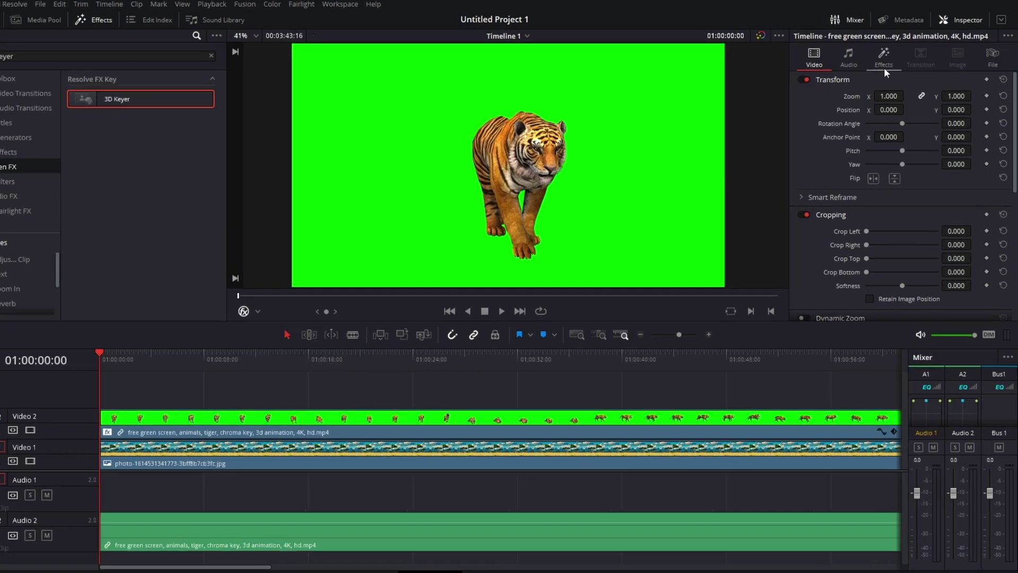
Sample the green screen with two 3D Keyer picker strokes at an early frame, then show the composite
{"action": "left_click", "coordinate": [885, 68]}
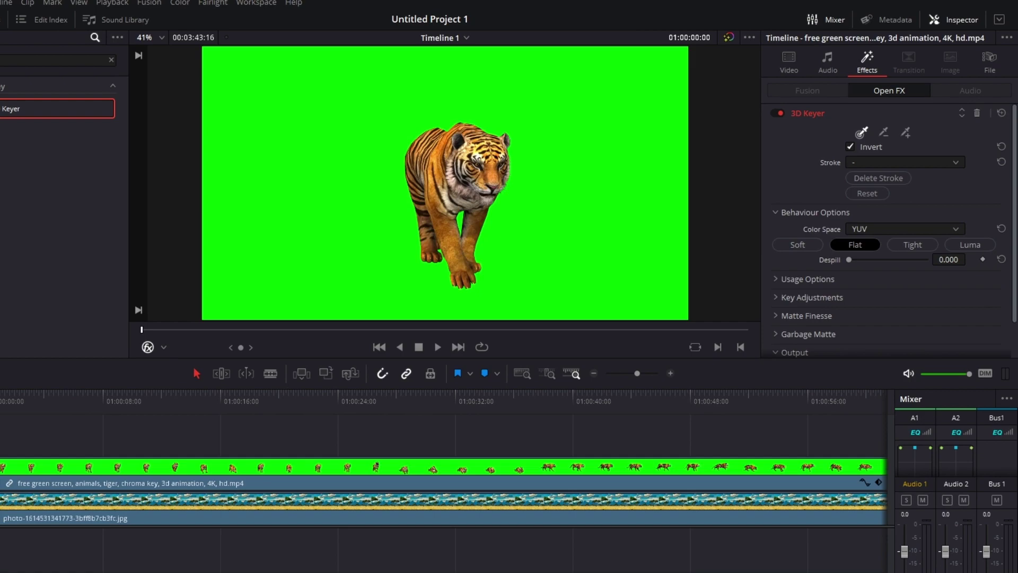
{"action": "left_click_drag", "start_coordinate": [136, 346], "coordinate": [134, 348]}
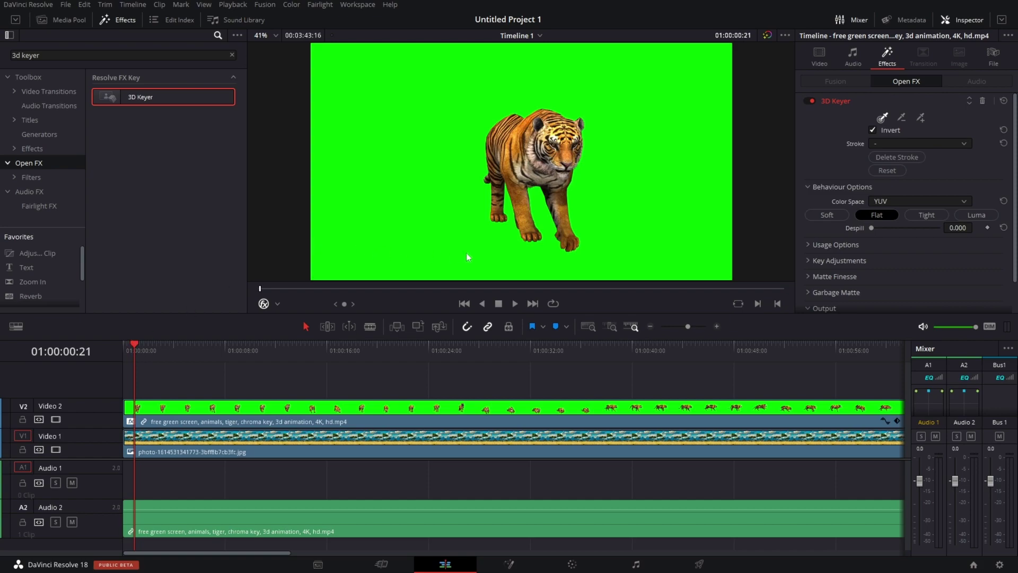
{"action": "left_click_drag", "start_coordinate": [538, 196], "coordinate": [563, 258]}
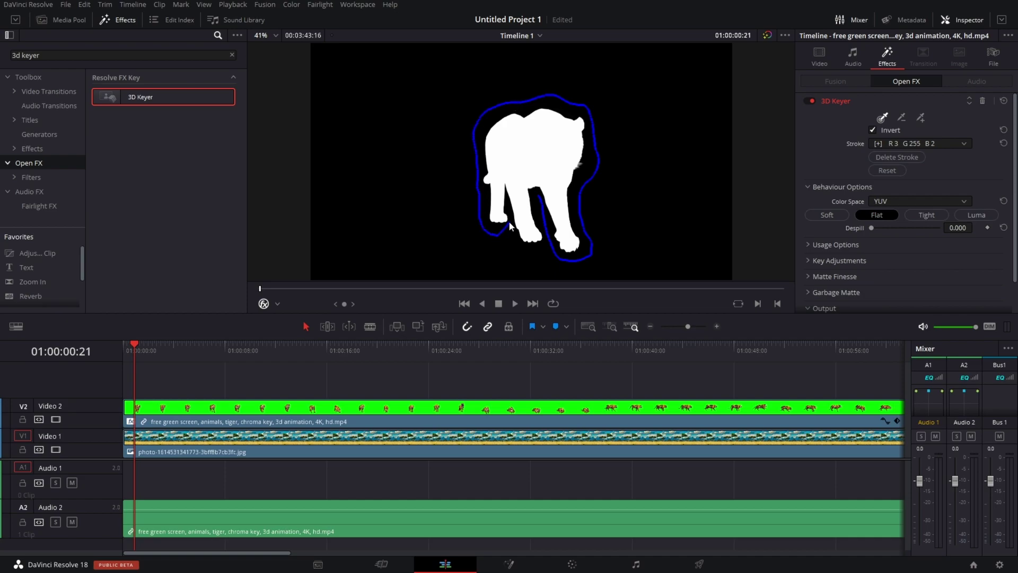
{"action": "left_click_drag", "start_coordinate": [510, 226], "coordinate": [544, 249]}
{"action": "key", "text": "shift+h"}
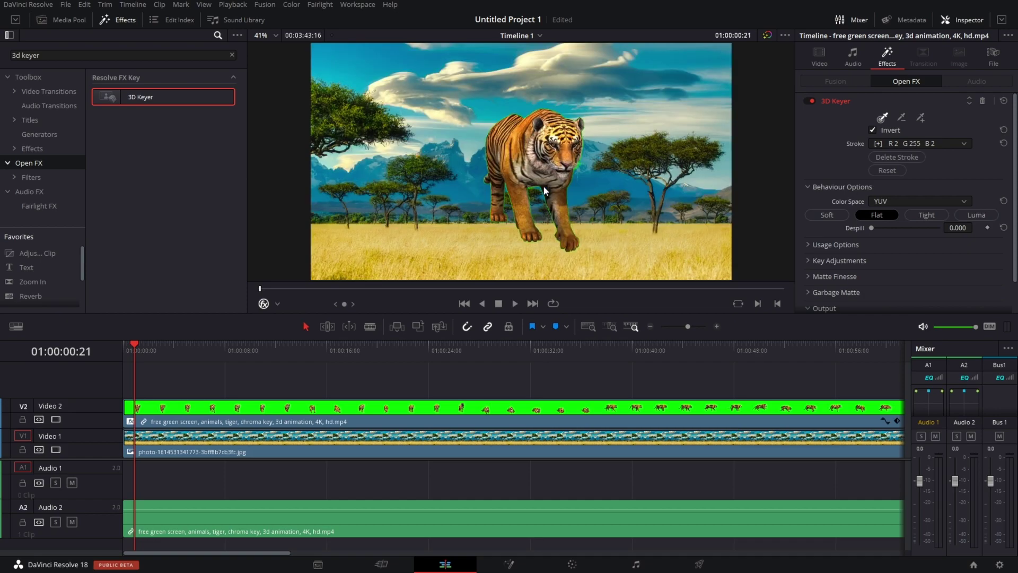
{"action": "scroll", "coordinate": [581, 189], "scroll_direction": "up", "scroll_amount": 2}
{"action": "scroll", "coordinate": [589, 191], "scroll_direction": "up", "scroll_amount": 2}
{"action": "scroll", "coordinate": [592, 193], "scroll_direction": "up", "scroll_amount": 2}
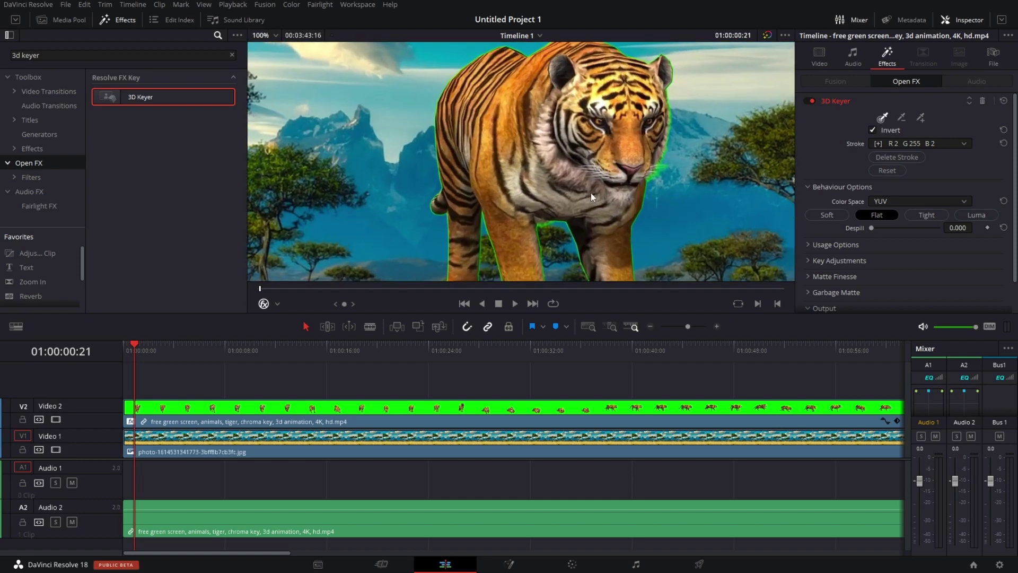
{"action": "scroll", "coordinate": [601, 196], "scroll_direction": "down", "scroll_amount": 1}
{"action": "scroll", "coordinate": [602, 200], "scroll_direction": "down", "scroll_amount": 1}
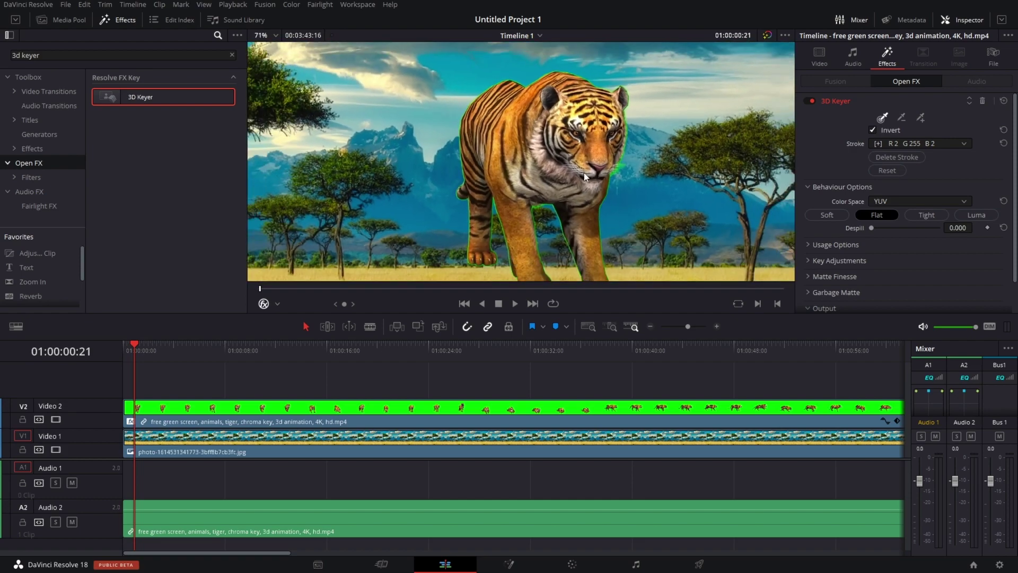
{"action": "scroll", "coordinate": [584, 172], "scroll_direction": "down", "scroll_amount": 1}
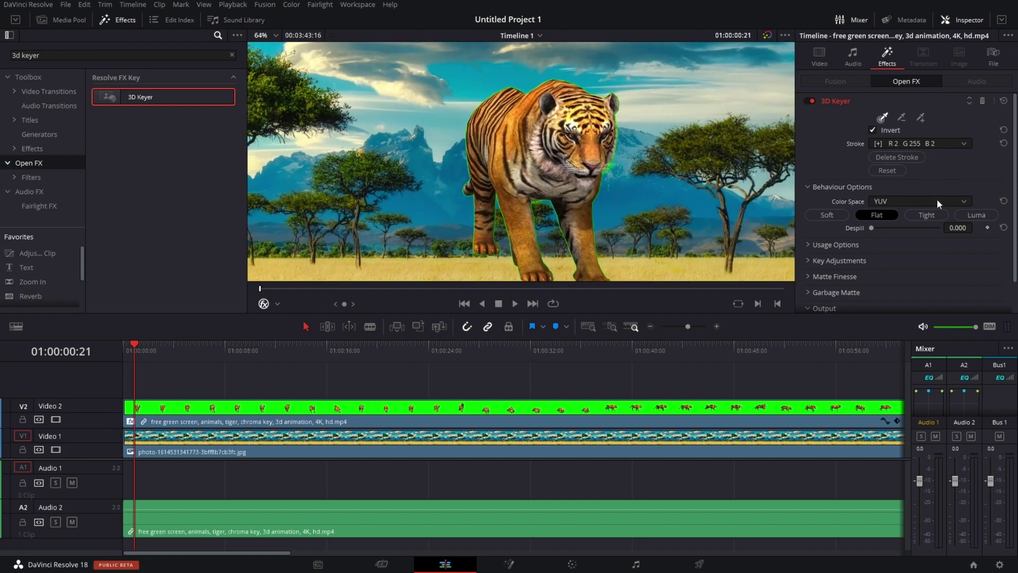
Raise the 3D Keyer Despill to about 0.775 in two adjustments
{"action": "mouse_move", "coordinate": [866, 229]}
{"action": "left_mouse_down"}
{"action": "mouse_move", "coordinate": [927, 230]}
{"action": "mouse_move", "coordinate": [908, 237]}
{"action": "left_mouse_up"}
{"action": "scroll", "coordinate": [584, 201], "scroll_direction": "up", "scroll_amount": 2}
{"action": "scroll", "coordinate": [585, 201], "scroll_direction": "up", "scroll_amount": 1}
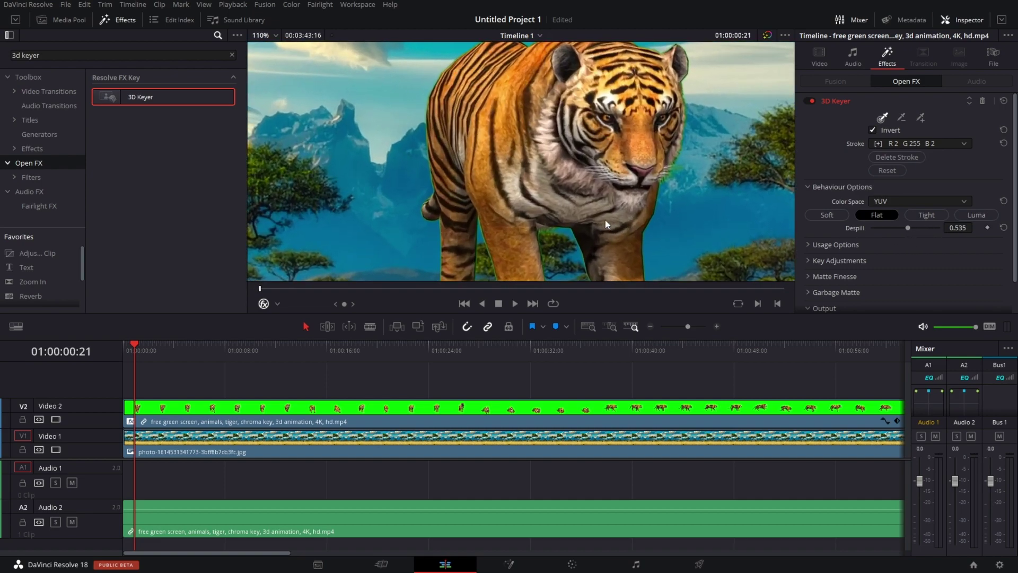
{"action": "scroll", "coordinate": [605, 220], "scroll_direction": "up", "scroll_amount": 1}
{"action": "scroll", "coordinate": [612, 229], "scroll_direction": "up", "scroll_amount": 1}
{"action": "scroll", "coordinate": [599, 141], "scroll_direction": "up", "scroll_amount": 1}
{"action": "scroll", "coordinate": [579, 193], "scroll_direction": "up", "scroll_amount": 1}
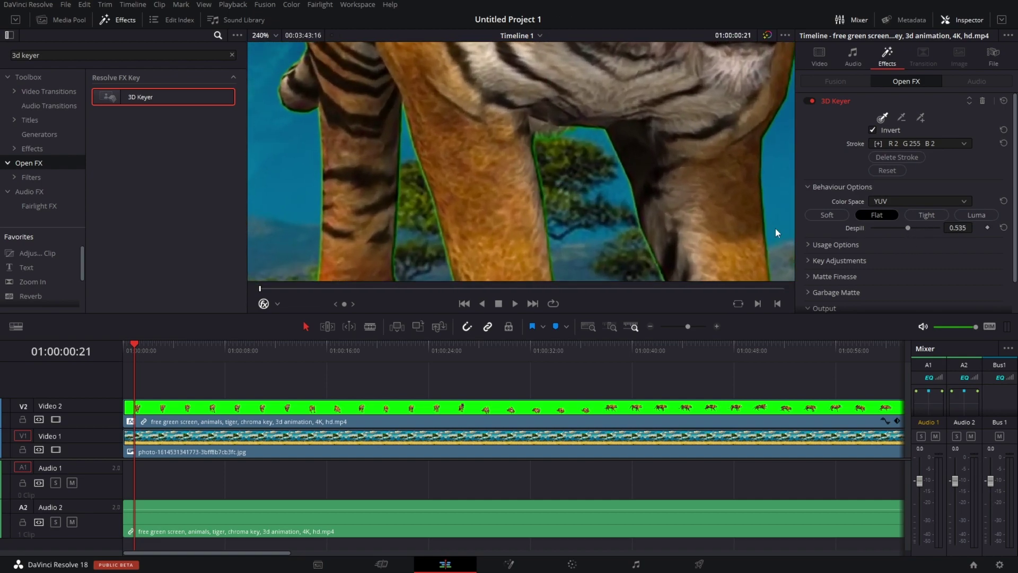
{"action": "left_click_drag", "start_coordinate": [911, 229], "coordinate": [924, 232]}
{"action": "scroll", "coordinate": [590, 191], "scroll_direction": "down", "scroll_amount": 2}
{"action": "scroll", "coordinate": [589, 190], "scroll_direction": "down", "scroll_amount": 1}
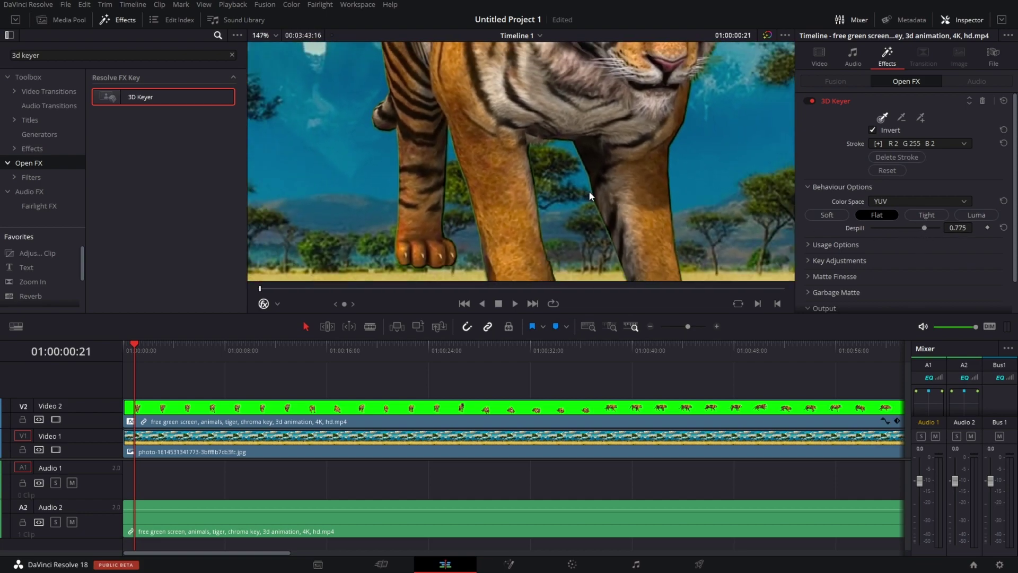
{"action": "scroll", "coordinate": [590, 192], "scroll_direction": "down", "scroll_amount": 1}
{"action": "scroll", "coordinate": [589, 191], "scroll_direction": "down", "scroll_amount": 1}
{"action": "scroll", "coordinate": [632, 123], "scroll_direction": "down", "scroll_amount": 1}
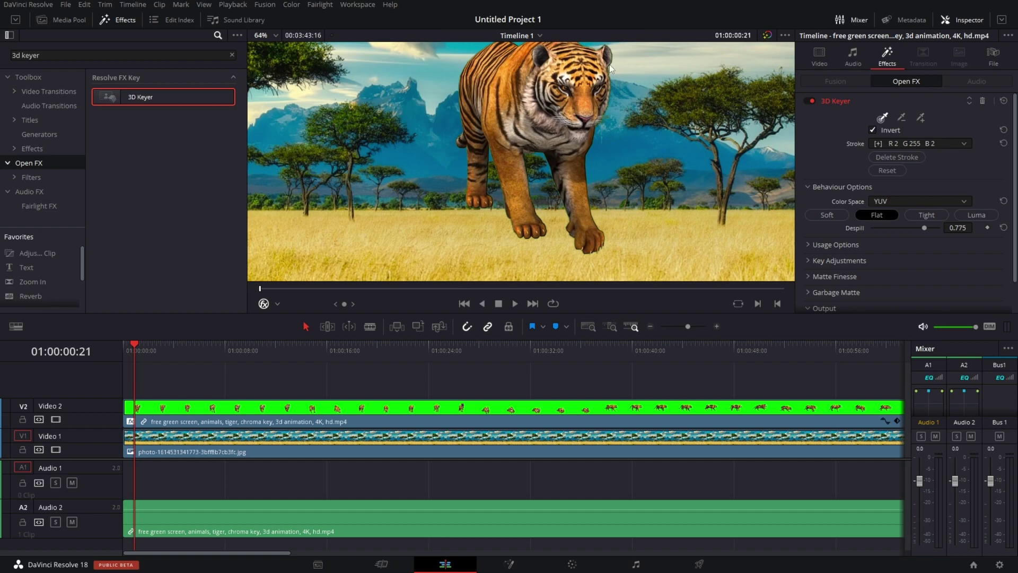
{"action": "scroll", "coordinate": [606, 174], "scroll_direction": "up", "scroll_amount": 1}
{"action": "scroll", "coordinate": [609, 181], "scroll_direction": "up", "scroll_amount": 1}
{"action": "scroll", "coordinate": [609, 181], "scroll_direction": "up", "scroll_amount": 1}
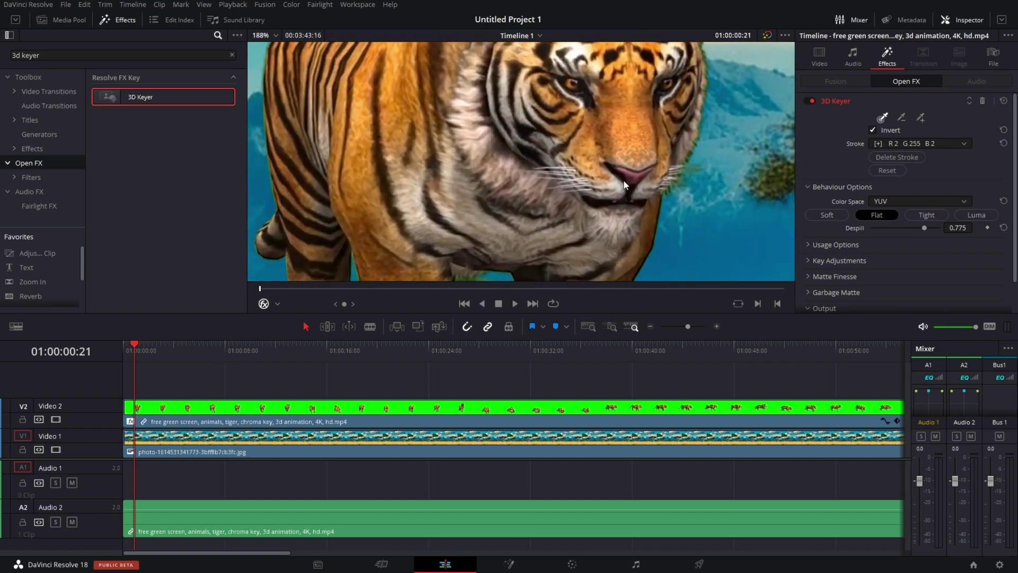
{"action": "scroll", "coordinate": [666, 206], "scroll_direction": "down", "scroll_amount": 2}
{"action": "scroll", "coordinate": [666, 209], "scroll_direction": "down", "scroll_amount": 1}
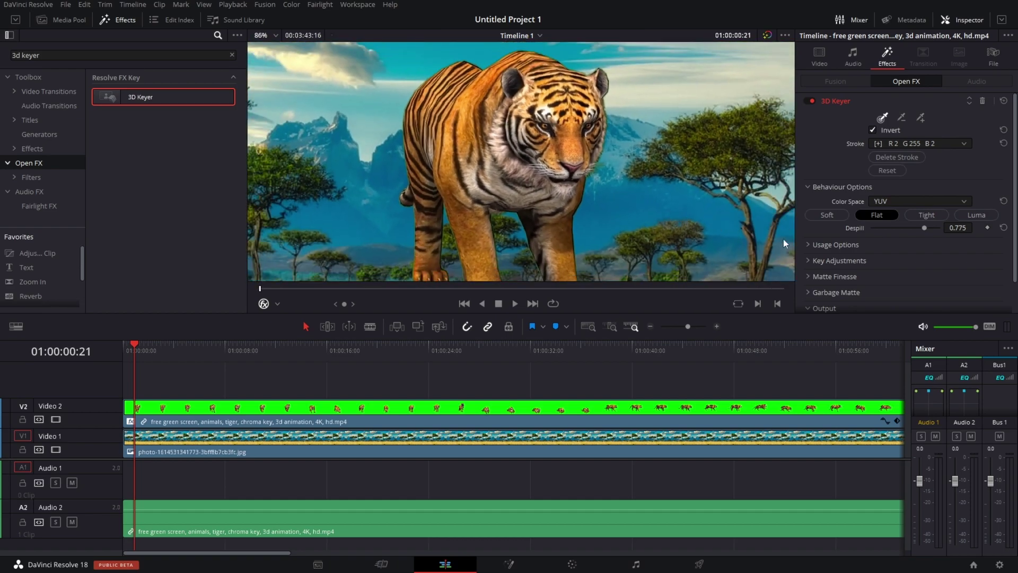
Clean up the matte's dark areas, raise Despill to 0.914, and return to the timeline start
{"action": "left_click", "coordinate": [807, 276]}
{"action": "scroll", "coordinate": [831, 271], "scroll_direction": "down", "scroll_amount": 3}
{"action": "scroll", "coordinate": [844, 239], "scroll_direction": "down", "scroll_amount": 1}
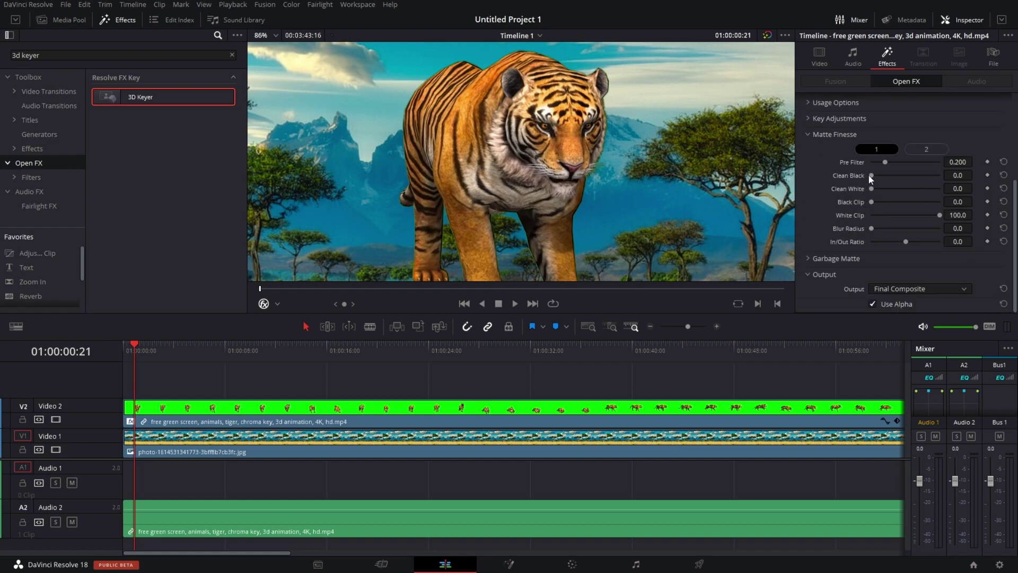
{"action": "left_click_drag", "start_coordinate": [871, 175], "coordinate": [884, 178]}
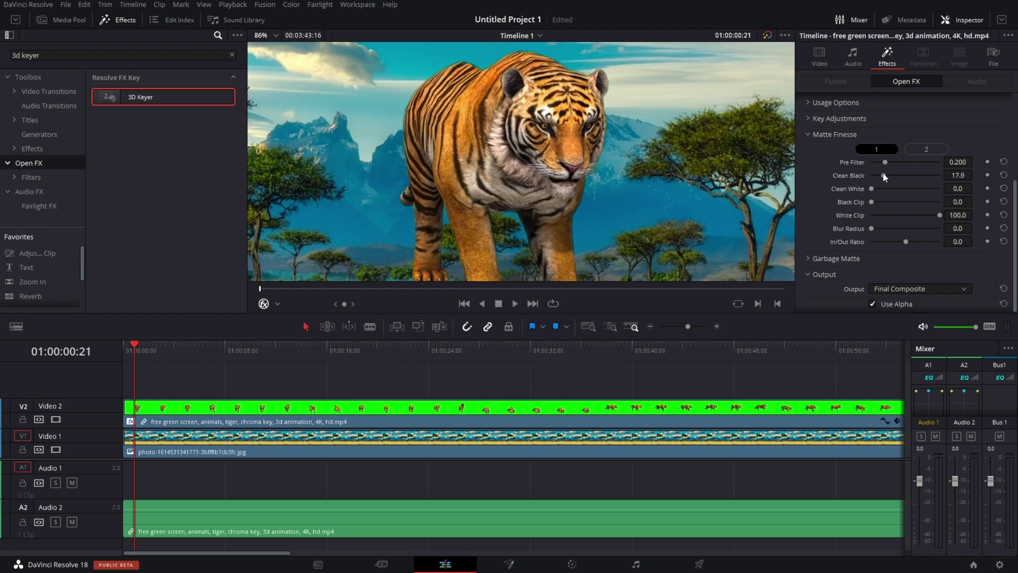
{"action": "left_click", "coordinate": [807, 117]}
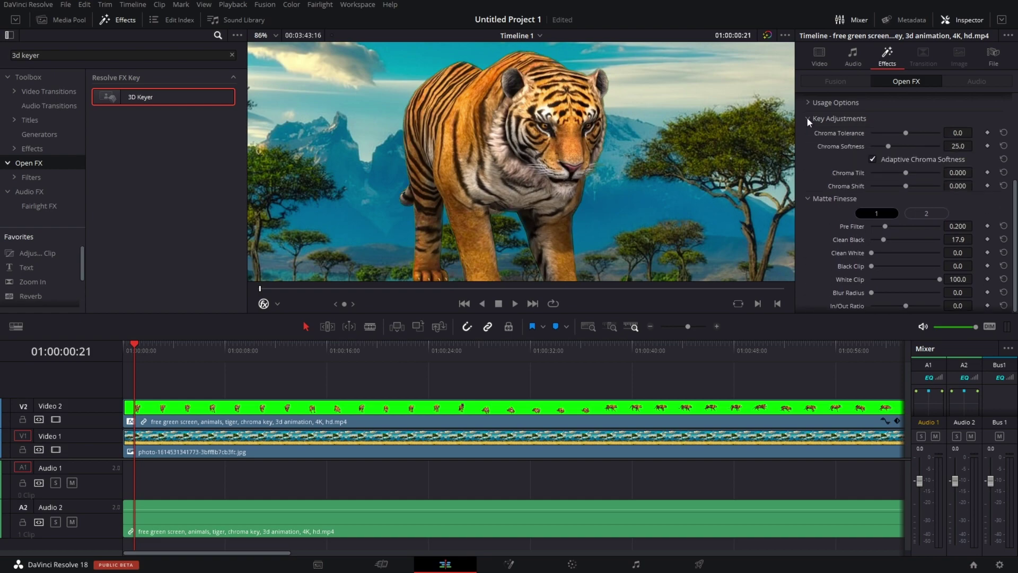
{"action": "left_click", "coordinate": [806, 118]}
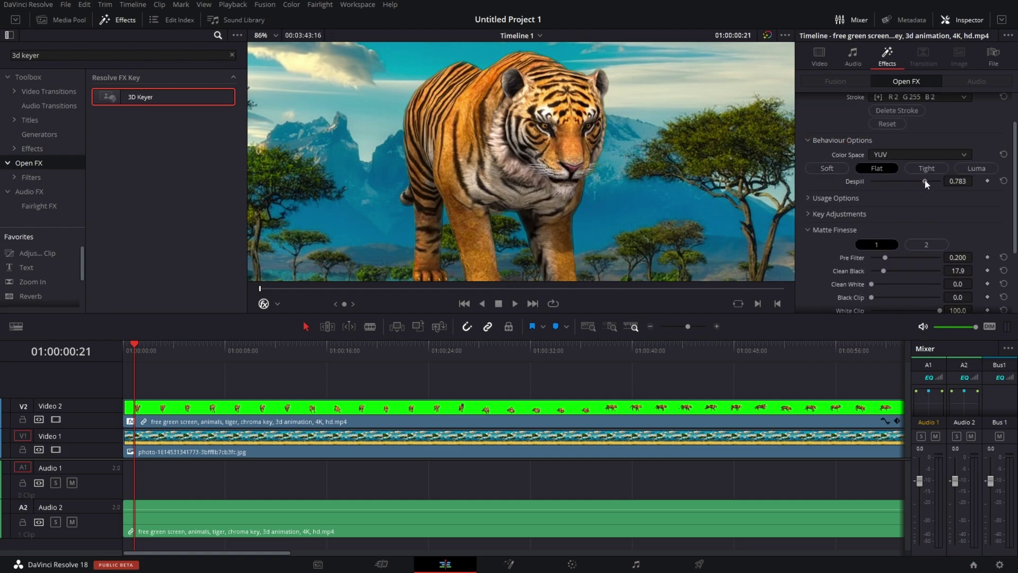
{"action": "left_click_drag", "start_coordinate": [926, 184], "coordinate": [934, 184]}
{"action": "scroll", "coordinate": [552, 213], "scroll_direction": "down", "scroll_amount": 2}
{"action": "scroll", "coordinate": [552, 212], "scroll_direction": "down", "scroll_amount": 2}
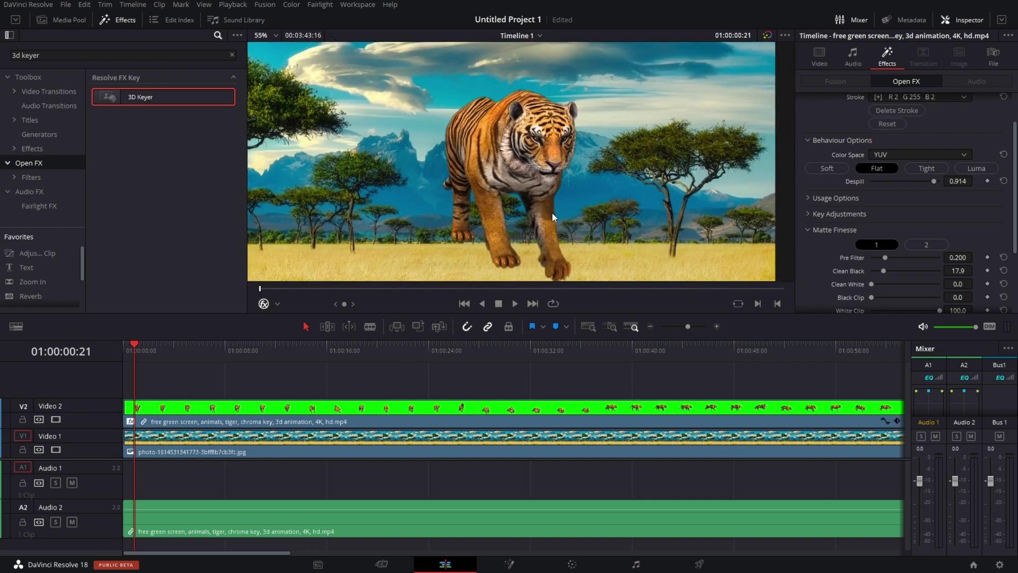
{"action": "scroll", "coordinate": [493, 252], "scroll_direction": "down", "scroll_amount": 1}
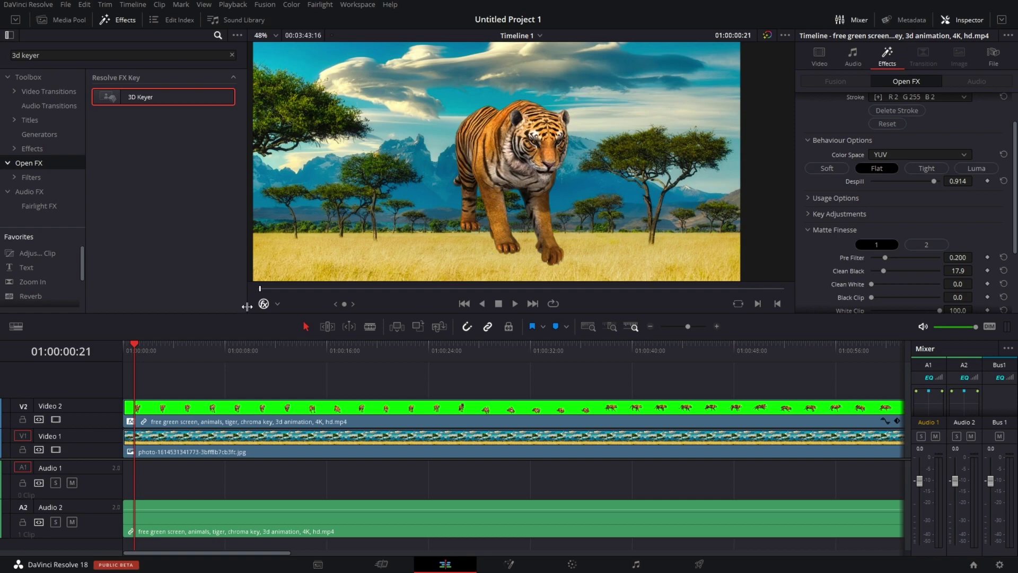
{"action": "key", "text": "Home"}
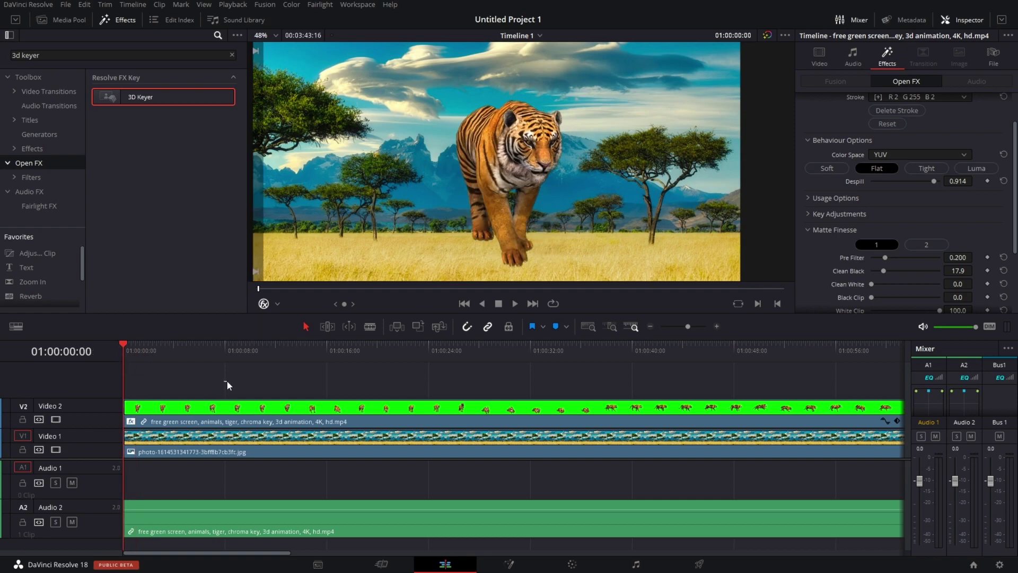
Play the keyed tiger composite, zoom the timeline out, and switch the viewer overlay to Transform
{"action": "left_click", "coordinate": [228, 412]}
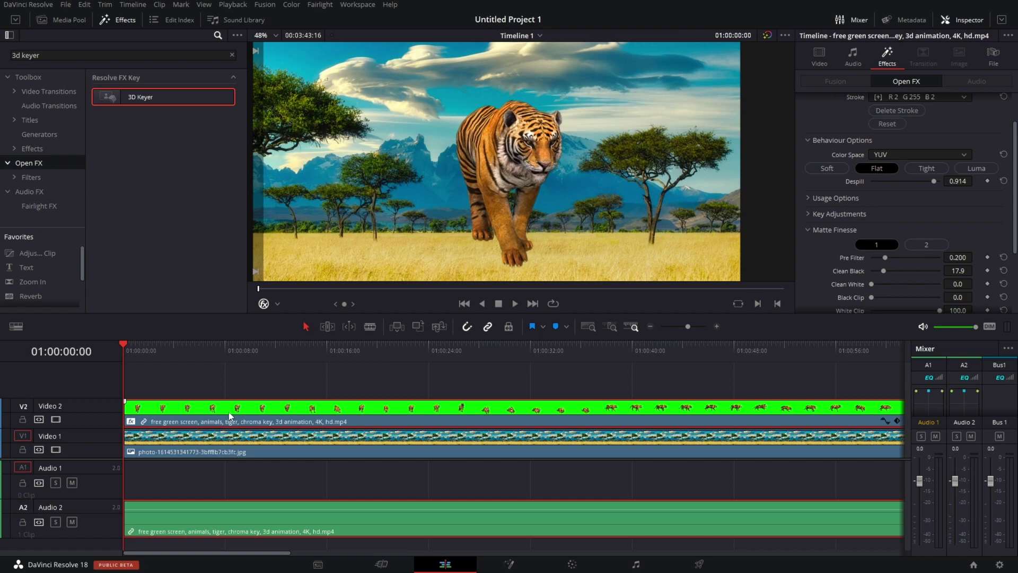
{"action": "key", "text": "space"}
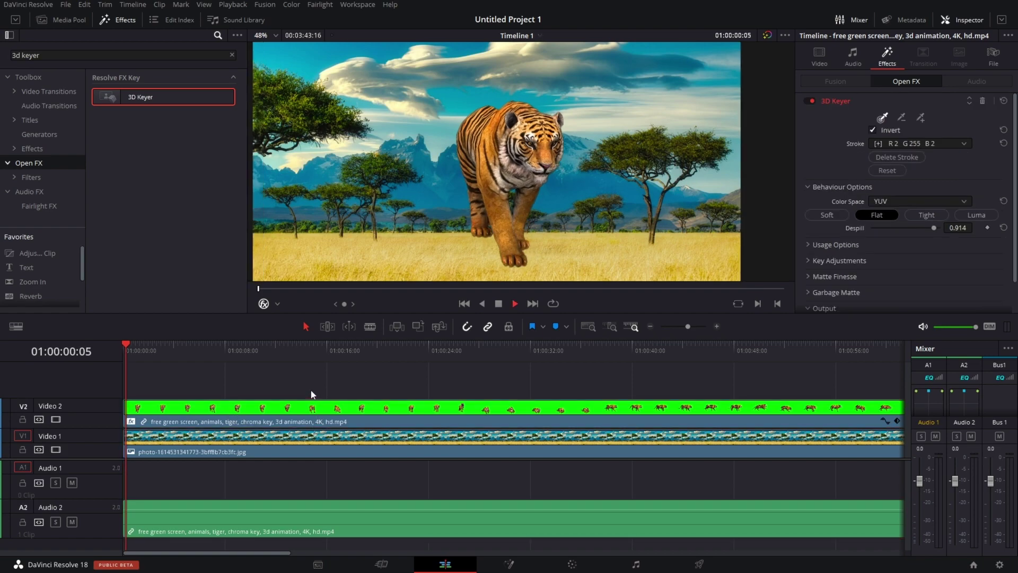
{"action": "scroll", "coordinate": [517, 256], "scroll_direction": "up", "scroll_amount": 2}
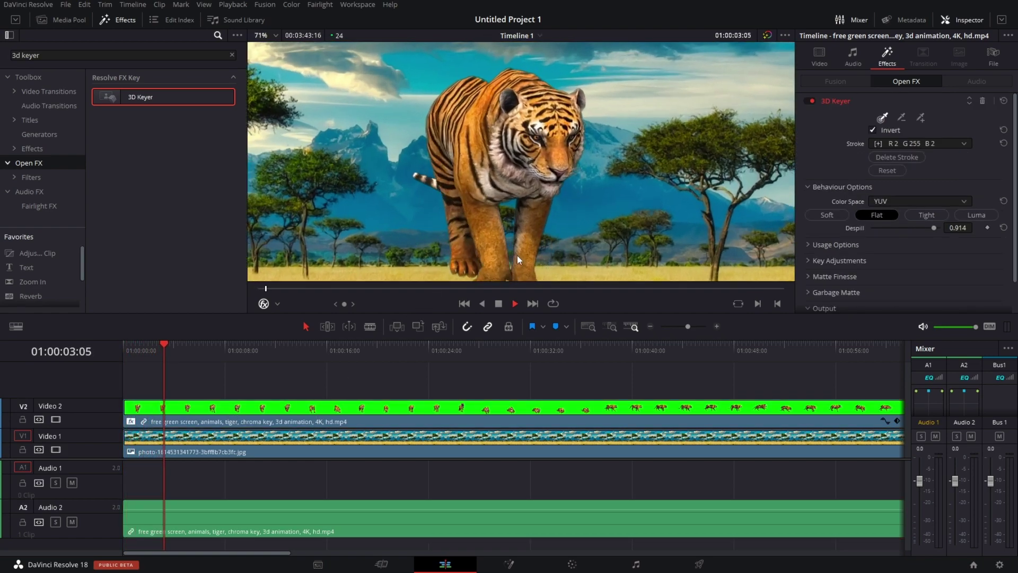
{"action": "scroll", "coordinate": [417, 220], "scroll_direction": "up", "scroll_amount": 1}
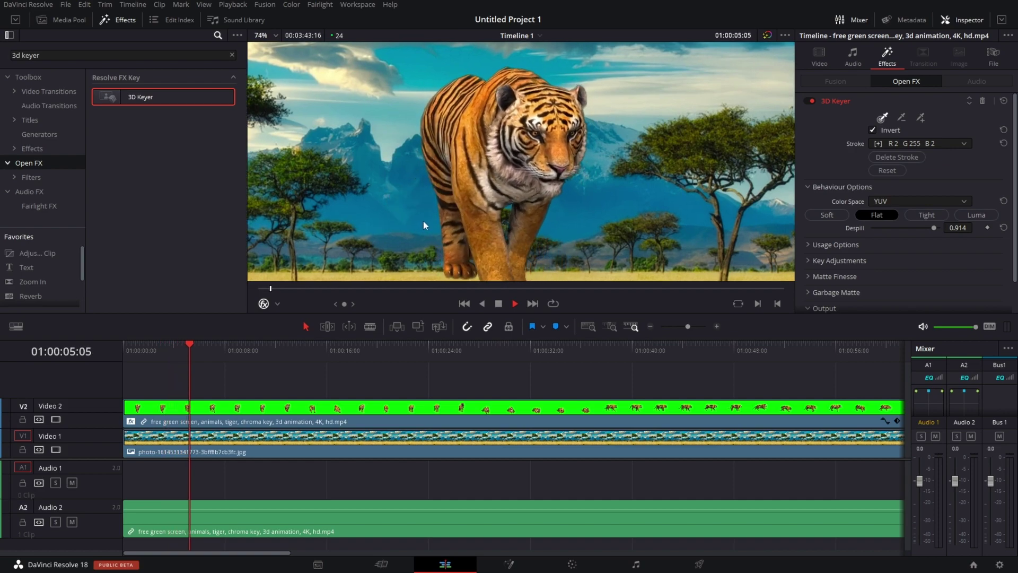
{"action": "scroll", "coordinate": [445, 223], "scroll_direction": "down", "scroll_amount": 1}
{"action": "scroll", "coordinate": [477, 228], "scroll_direction": "down", "scroll_amount": 1}
{"action": "scroll", "coordinate": [524, 238], "scroll_direction": "down", "scroll_amount": 1}
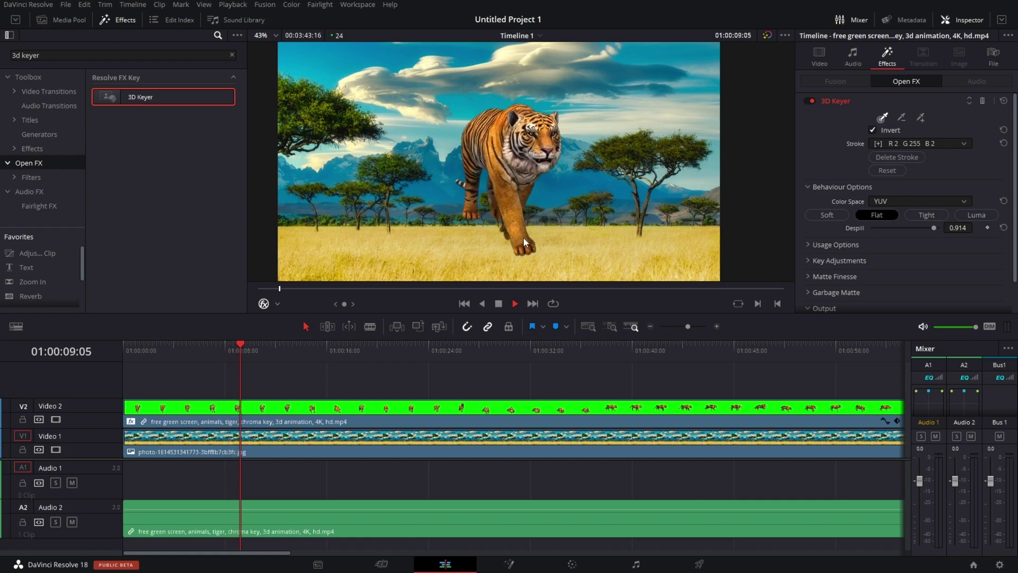
{"action": "left_click", "coordinate": [681, 332]}
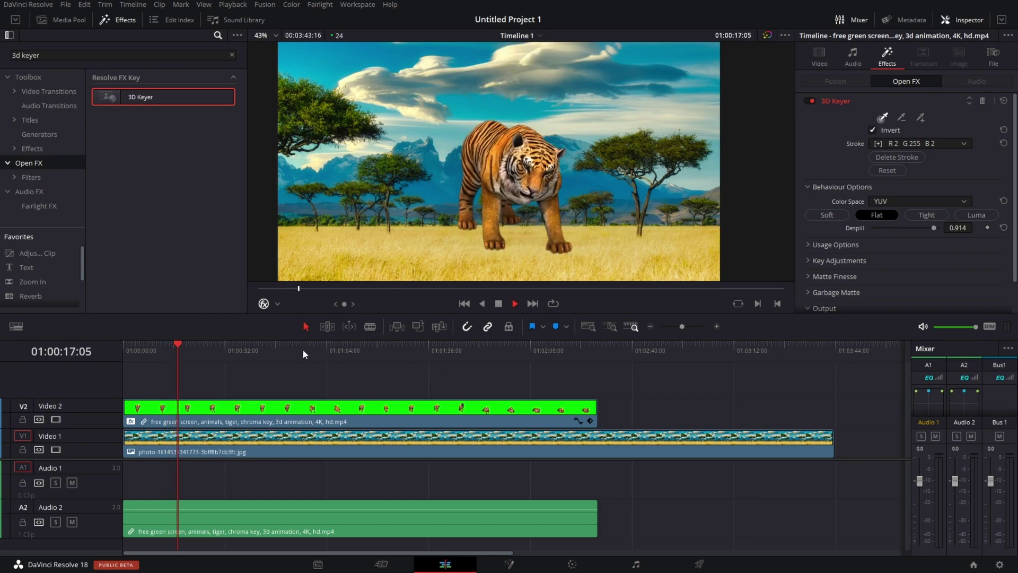
{"action": "key", "text": "v"}
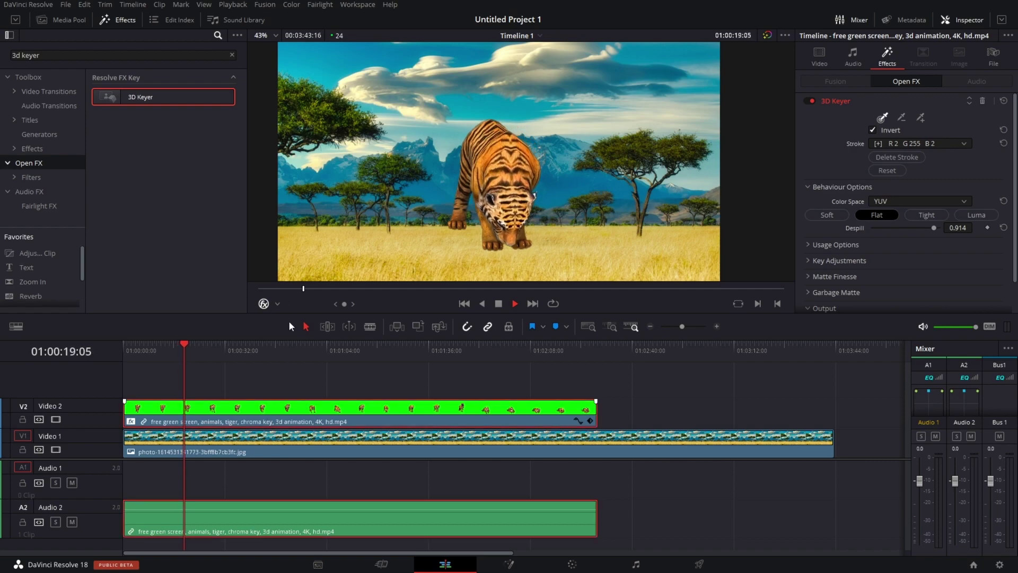
{"action": "left_click", "coordinate": [277, 303]}
{"action": "left_click", "coordinate": [295, 325]}
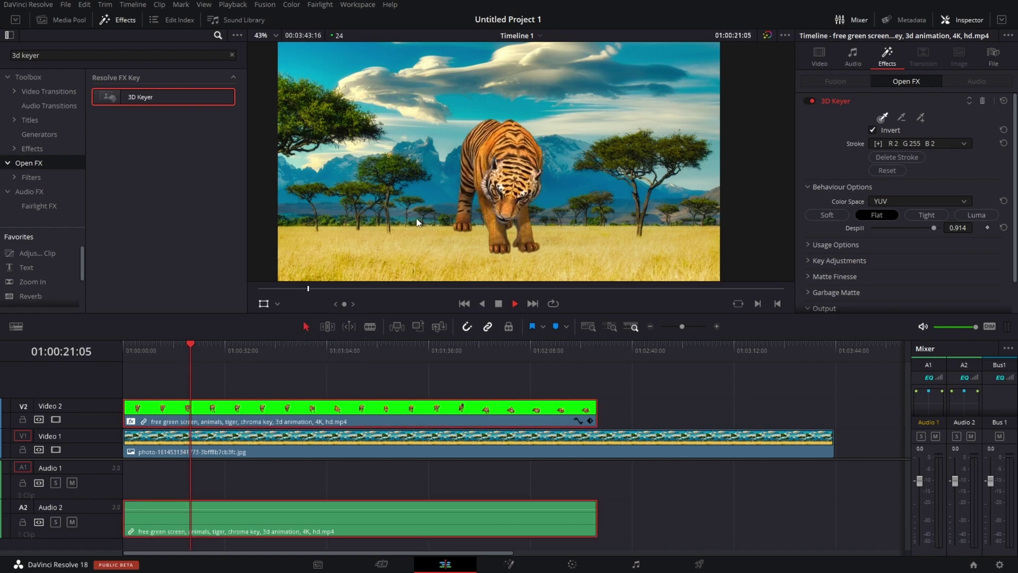
{"action": "key", "text": "space"}
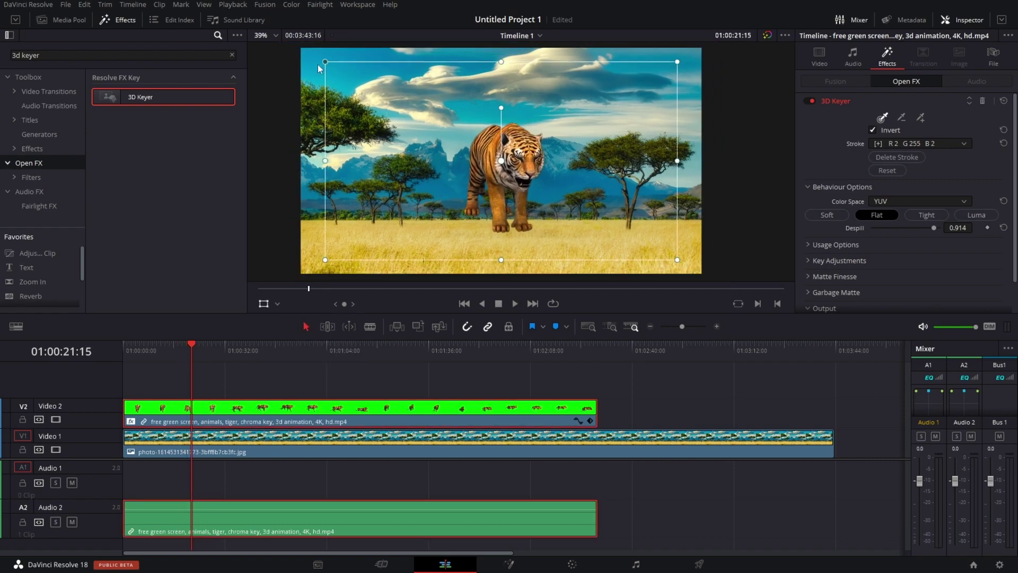
Scale the tiger down toward the lower left and apply Drop Shadow to it
{"action": "mouse_move", "coordinate": [317, 65]}
{"action": "left_mouse_down"}
{"action": "mouse_move", "coordinate": [484, 200]}
{"action": "mouse_move", "coordinate": [406, 230]}
{"action": "left_mouse_up"}
{"action": "left_click_drag", "start_coordinate": [48, 55], "coordinate": [0, 26]}
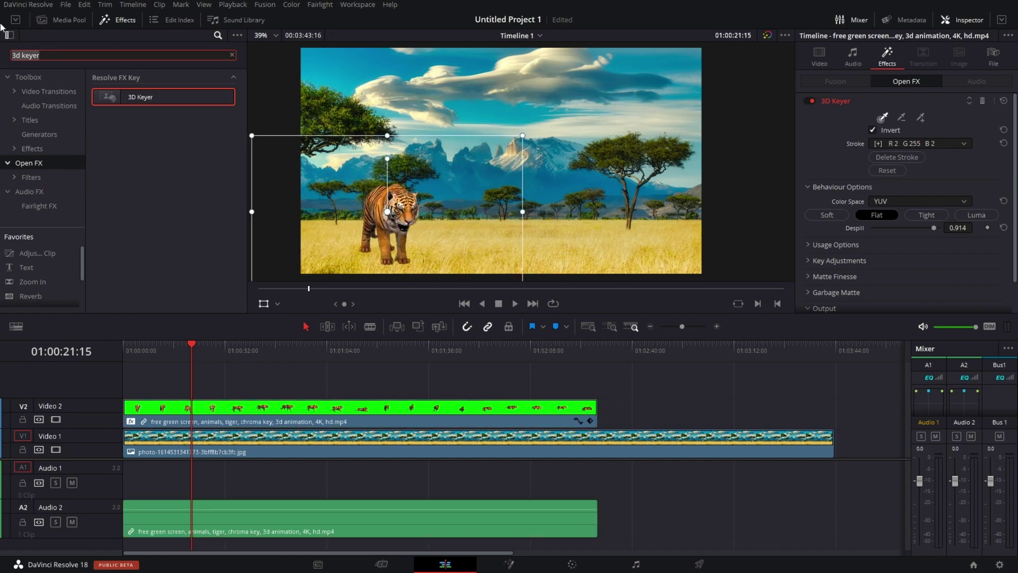
{"action": "type", "text": "drop"}
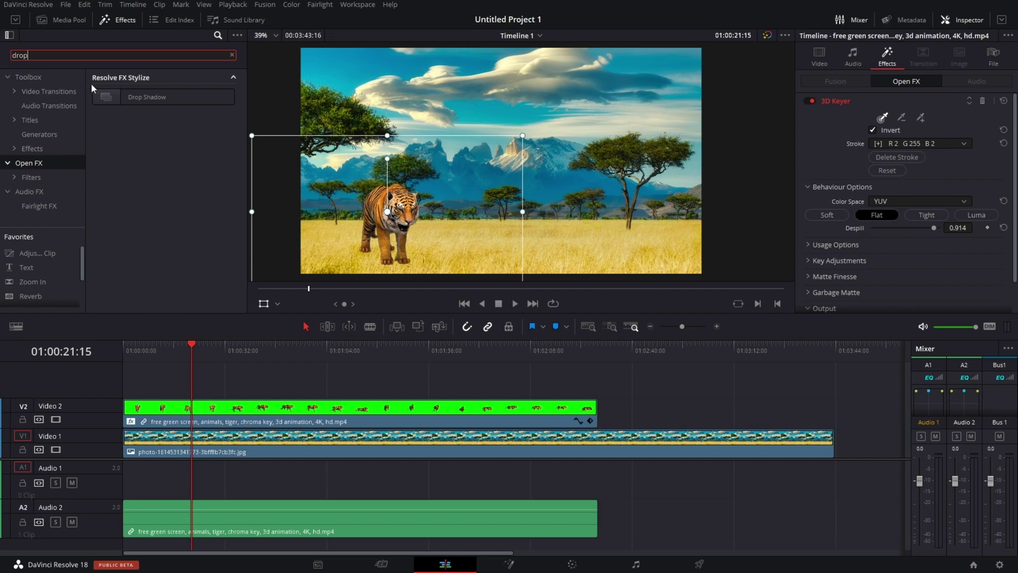
{"action": "left_click_drag", "start_coordinate": [94, 91], "coordinate": [179, 407]}
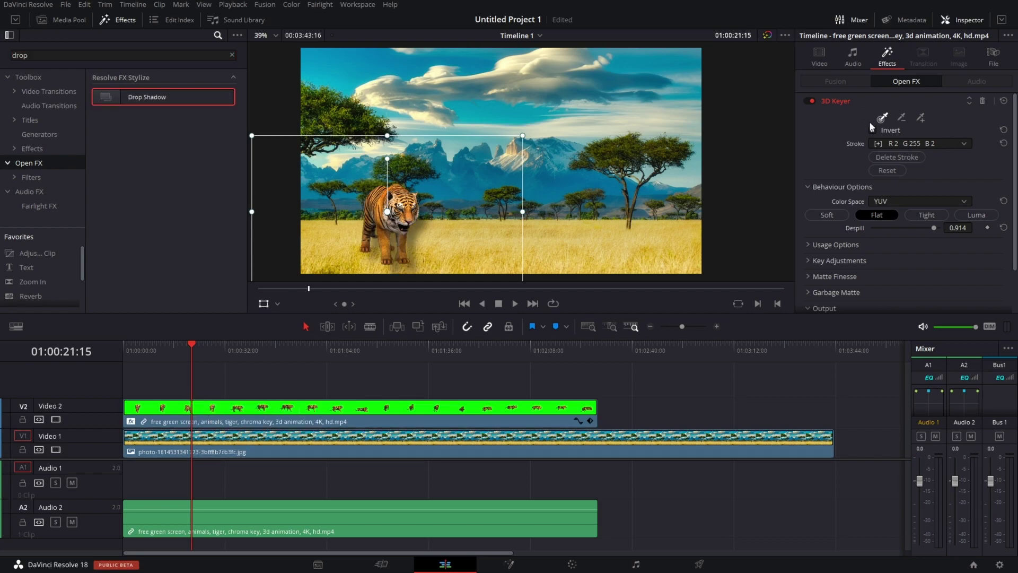
Shorten the shadow's distance, lighten it, change its angle, and play back
{"action": "left_click", "coordinate": [838, 100]}
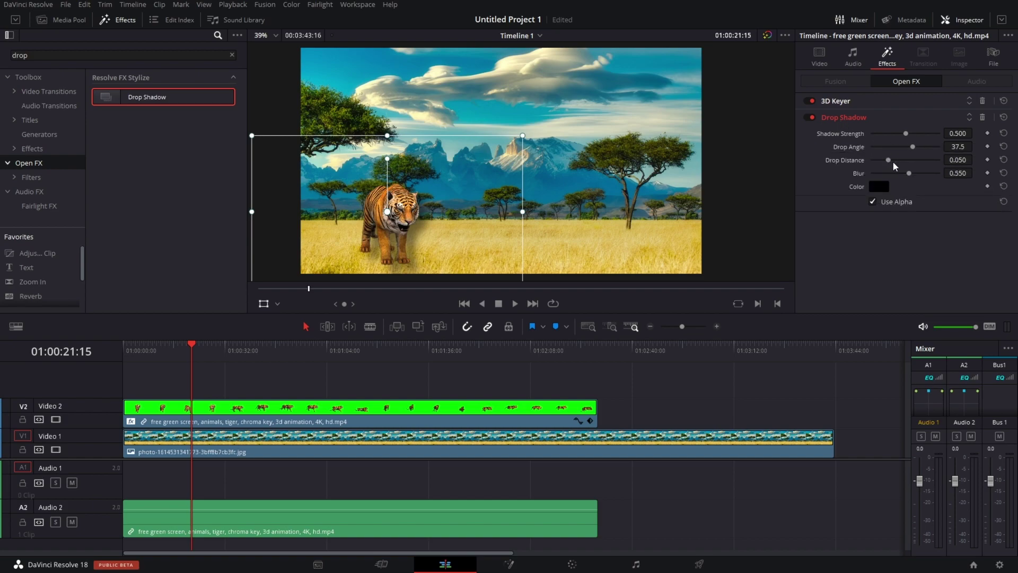
{"action": "left_click_drag", "start_coordinate": [885, 165], "coordinate": [872, 161]}
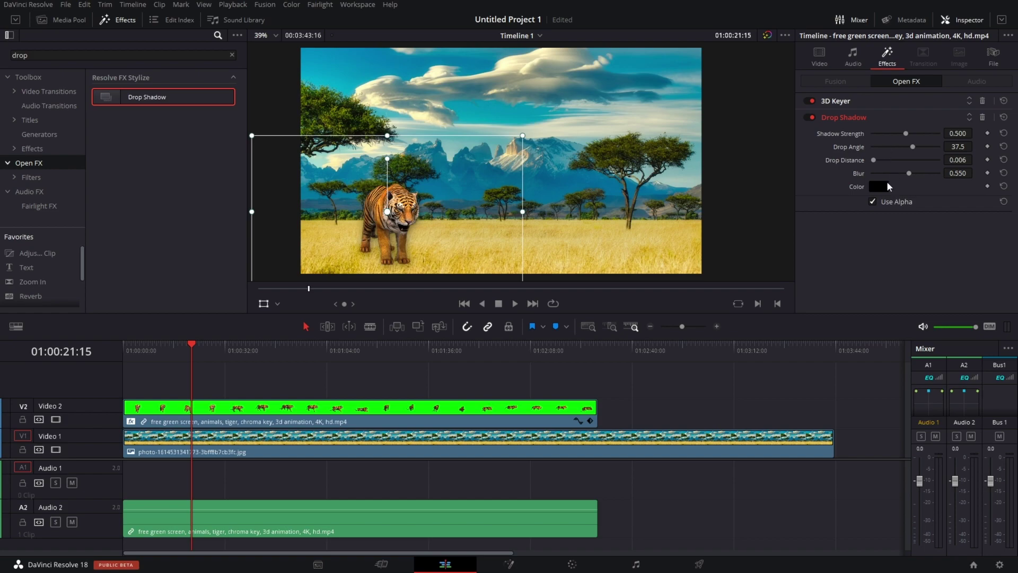
{"action": "mouse_move", "coordinate": [957, 134]}
{"action": "left_mouse_down"}
{"action": "mouse_move", "coordinate": [884, 143]}
{"action": "mouse_move", "coordinate": [897, 142]}
{"action": "mouse_move", "coordinate": [861, 162]}
{"action": "mouse_move", "coordinate": [902, 165]}
{"action": "left_mouse_up"}
{"action": "mouse_move", "coordinate": [873, 152]}
{"action": "left_mouse_down"}
{"action": "mouse_move", "coordinate": [926, 165]}
{"action": "mouse_move", "coordinate": [897, 162]}
{"action": "left_mouse_up"}
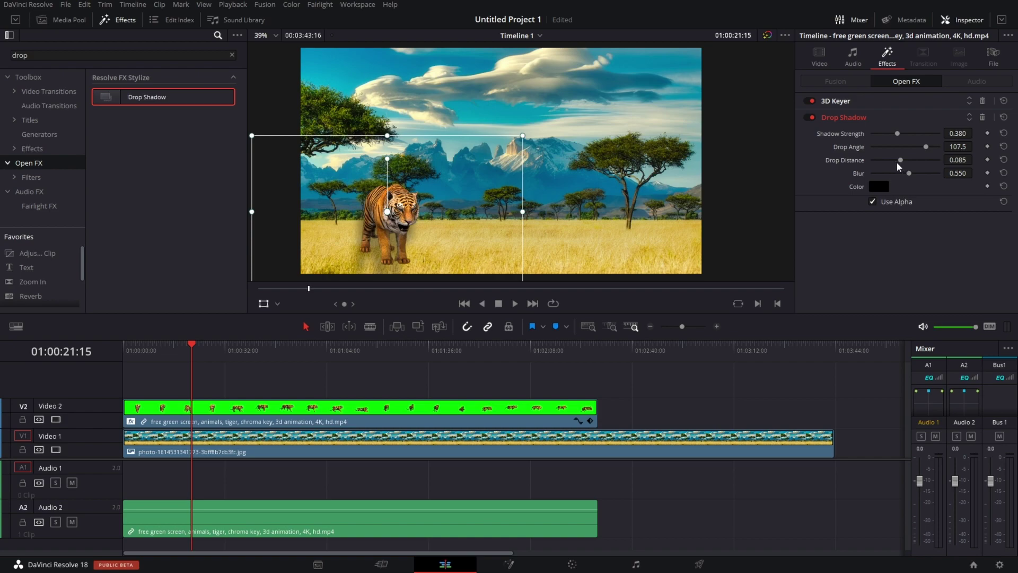
{"action": "key", "text": "space"}
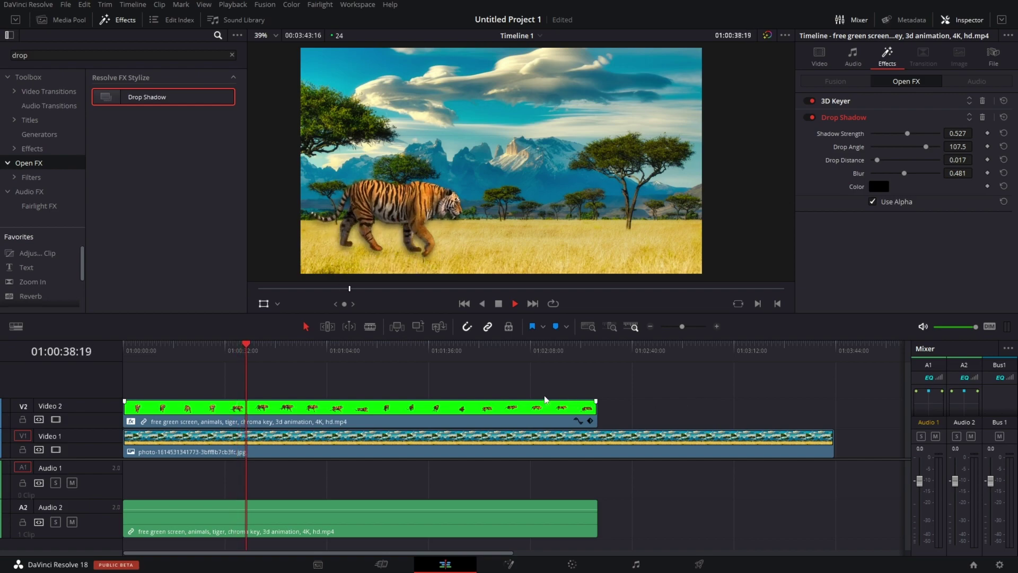
Stop playback with the tiger clip selected and move the playhead to 01:00:52:00
{"action": "left_click", "coordinate": [350, 409]}
{"action": "left_click", "coordinate": [288, 348]}
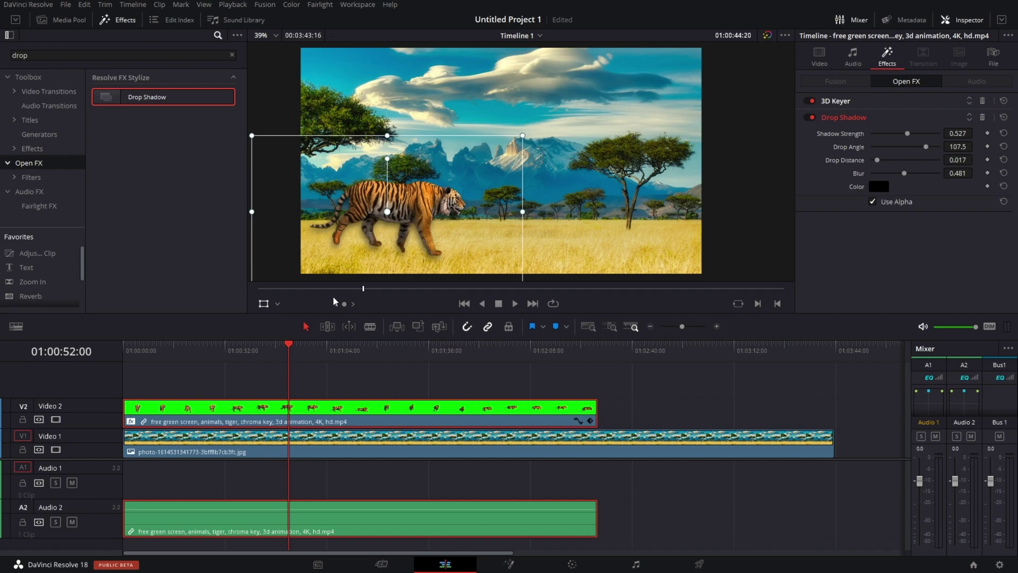
{"action": "scroll", "coordinate": [399, 239], "scroll_direction": "up", "scroll_amount": 2}
{"action": "scroll", "coordinate": [399, 240], "scroll_direction": "up", "scroll_amount": 2}
{"action": "scroll", "coordinate": [477, 207], "scroll_direction": "up", "scroll_amount": 1}
{"action": "scroll", "coordinate": [593, 164], "scroll_direction": "up", "scroll_amount": 2}
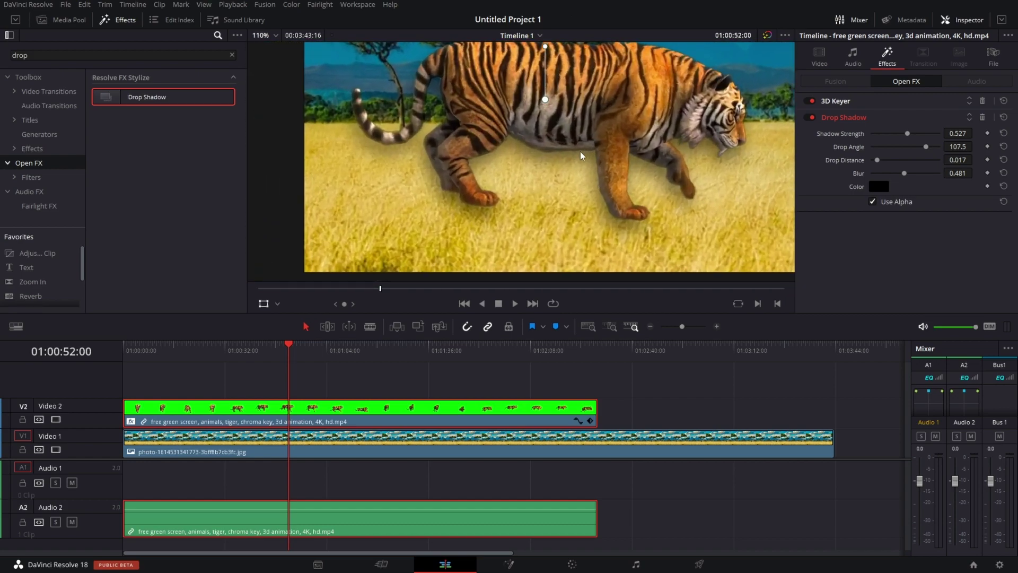
{"action": "scroll", "coordinate": [612, 174], "scroll_direction": "down", "scroll_amount": 1}
{"action": "scroll", "coordinate": [613, 174], "scroll_direction": "down", "scroll_amount": 1}
{"action": "scroll", "coordinate": [612, 175], "scroll_direction": "down", "scroll_amount": 1}
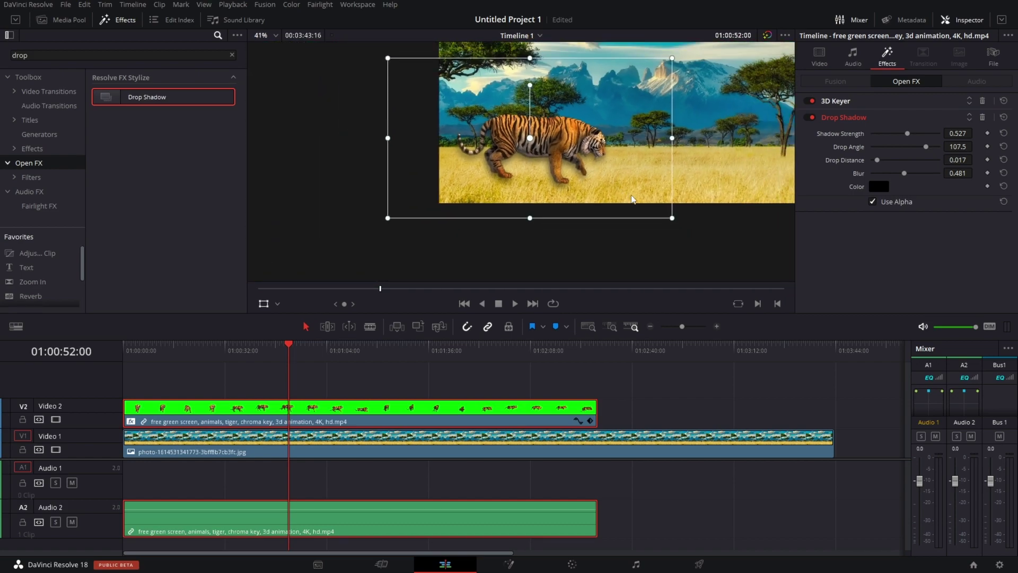
{"action": "scroll", "coordinate": [613, 175], "scroll_direction": "down", "scroll_amount": 1}
{"action": "scroll", "coordinate": [613, 174], "scroll_direction": "down", "scroll_amount": 1}
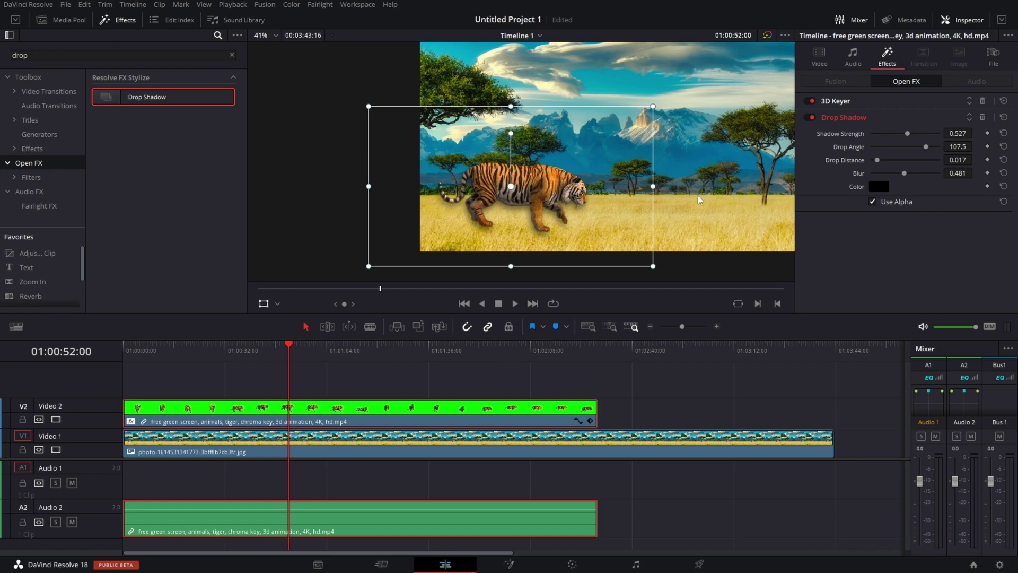
Expand the 3D Keyer, Matte Finesse and Garbage Matte sections in the Inspector
{"action": "left_click", "coordinate": [832, 107]}
{"action": "scroll", "coordinate": [872, 170], "scroll_direction": "down", "scroll_amount": 3}
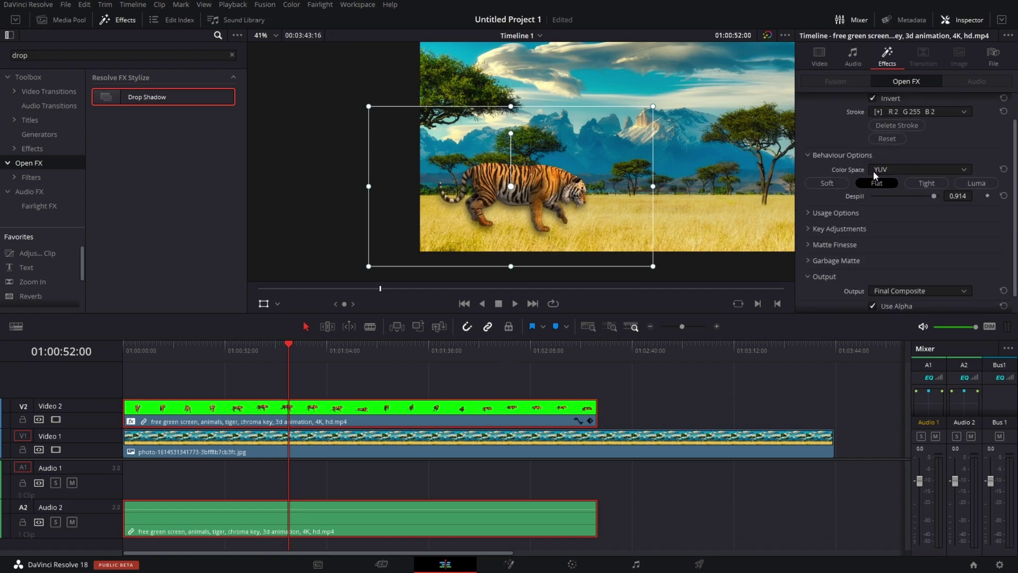
{"action": "left_click", "coordinate": [808, 244]}
{"action": "scroll", "coordinate": [819, 246], "scroll_direction": "down", "scroll_amount": 2}
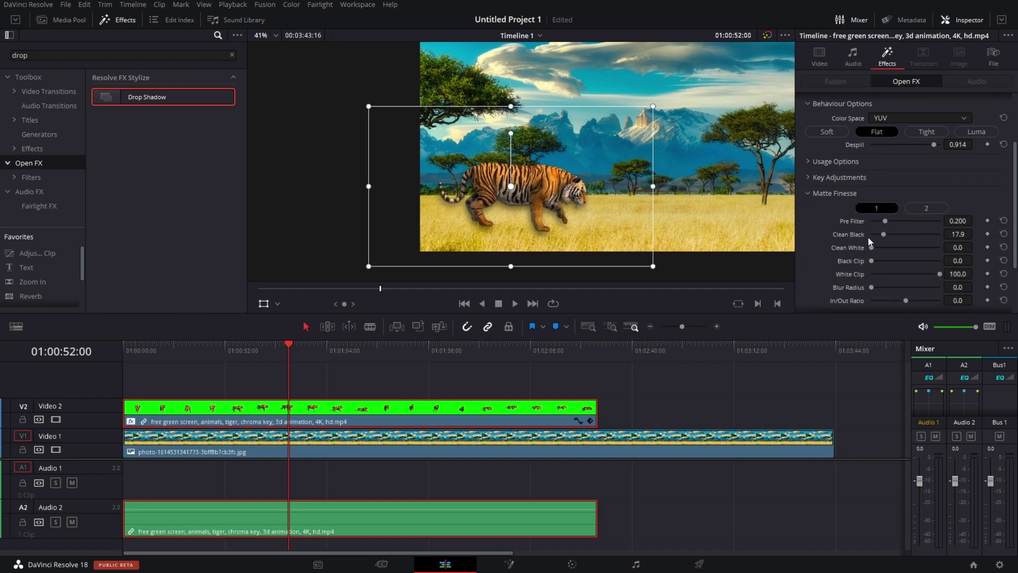
{"action": "scroll", "coordinate": [885, 269], "scroll_direction": "down", "scroll_amount": 1}
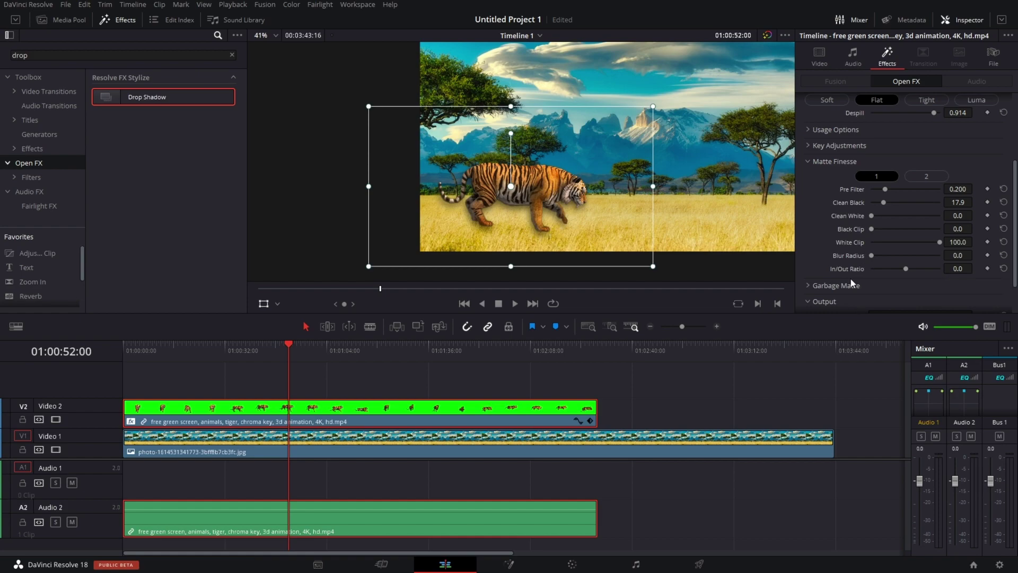
{"action": "left_click", "coordinate": [810, 284]}
{"action": "scroll", "coordinate": [819, 274], "scroll_direction": "down", "scroll_amount": 2}
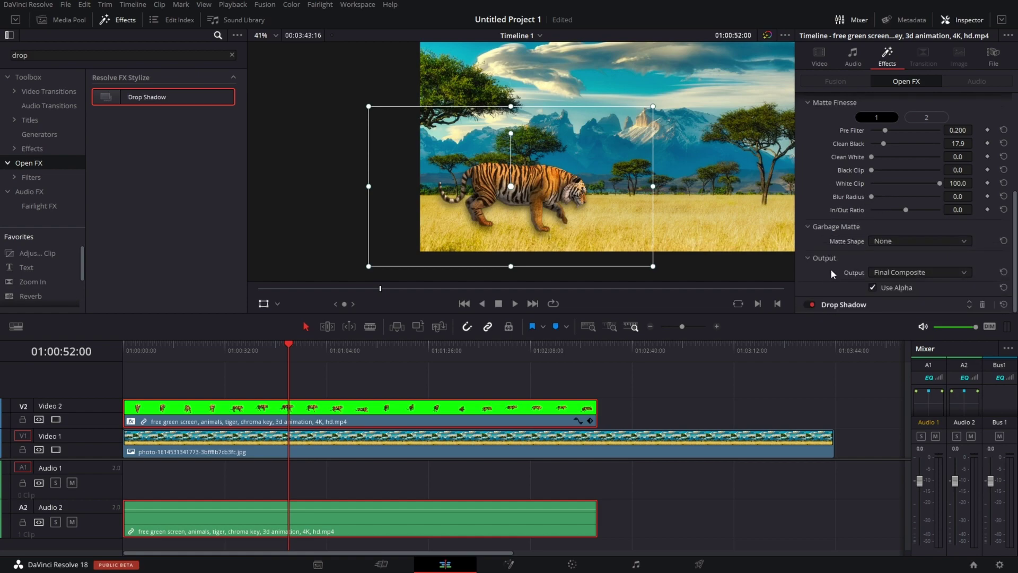
{"action": "scroll", "coordinate": [851, 292], "scroll_direction": "up", "scroll_amount": 4}
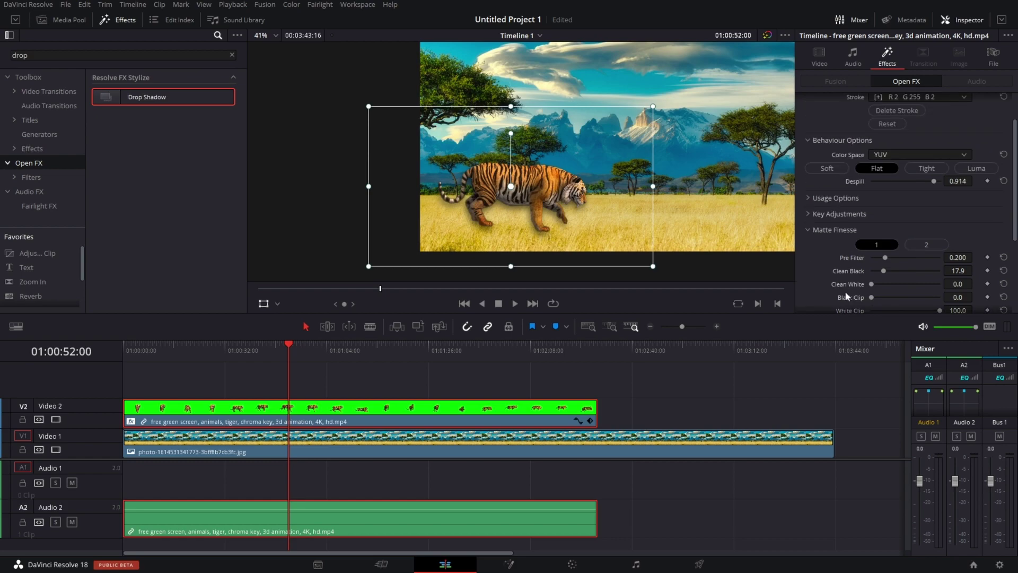